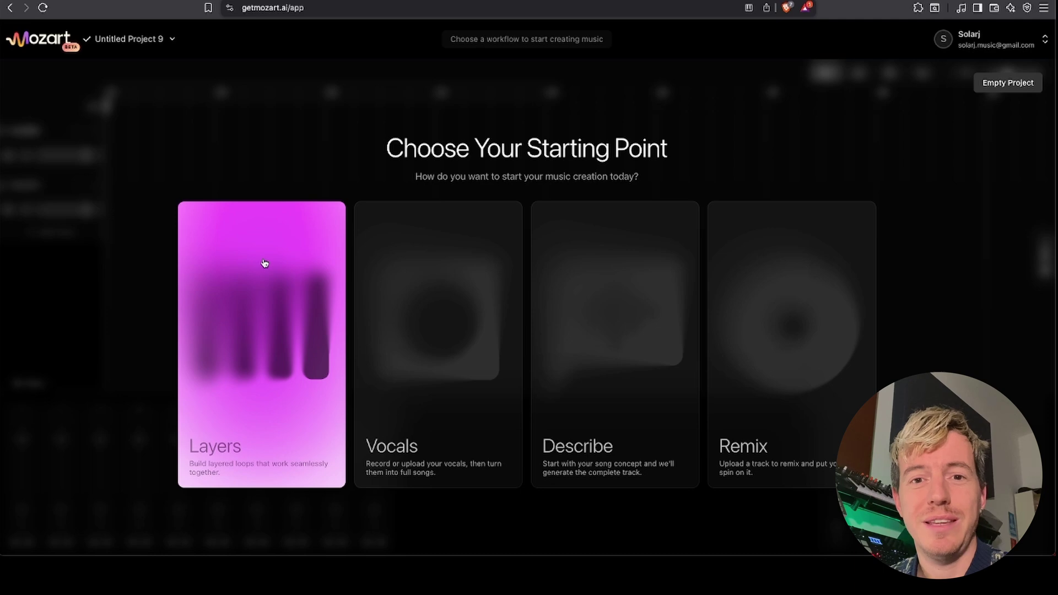
# Start the Layers workflow with the prompt "Give me a full techno beat: kick, hihats and snare with variation at the end of the 8th bar"
pyautogui.click(264, 263)
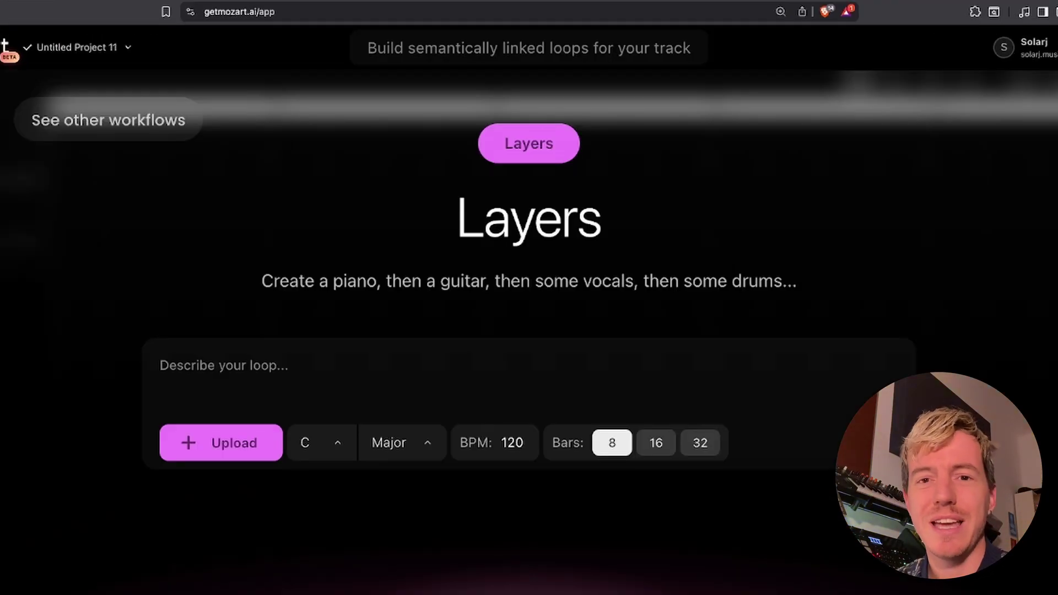
pyautogui.write('Give me a ')
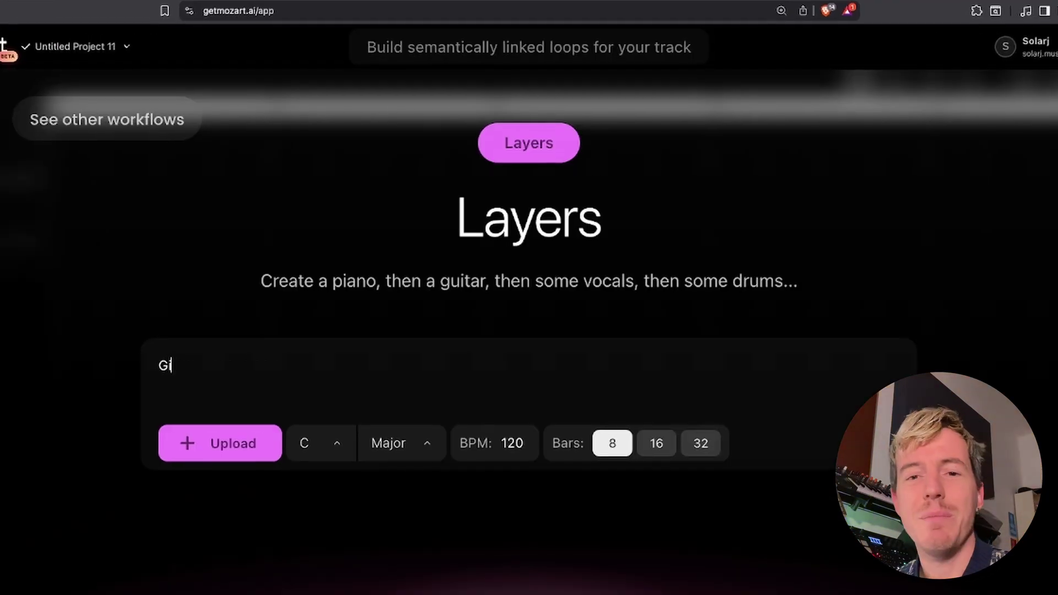
pyautogui.write('full tech')
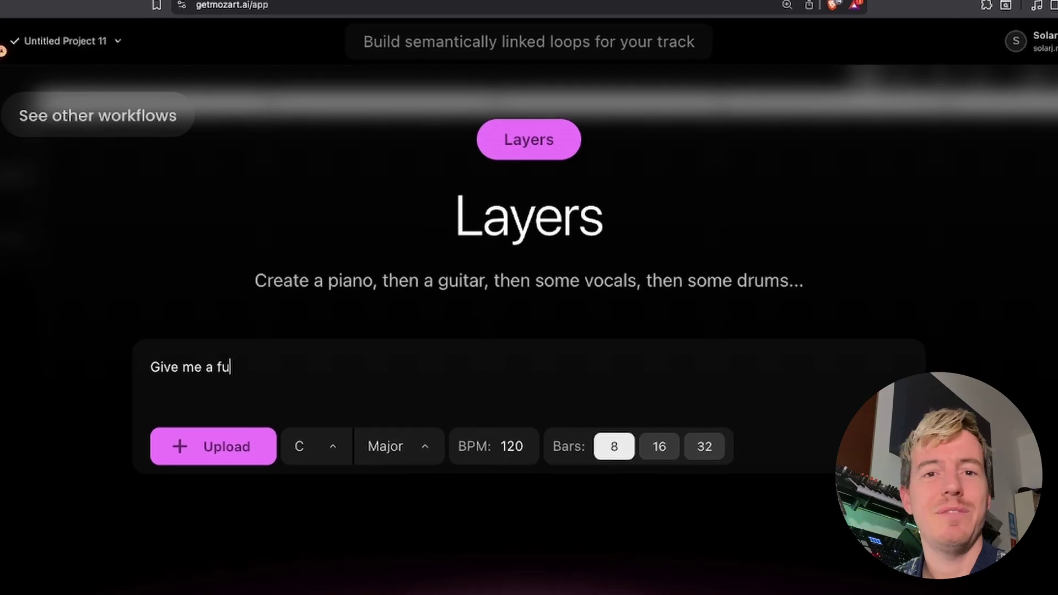
pyautogui.write('no beat: ')
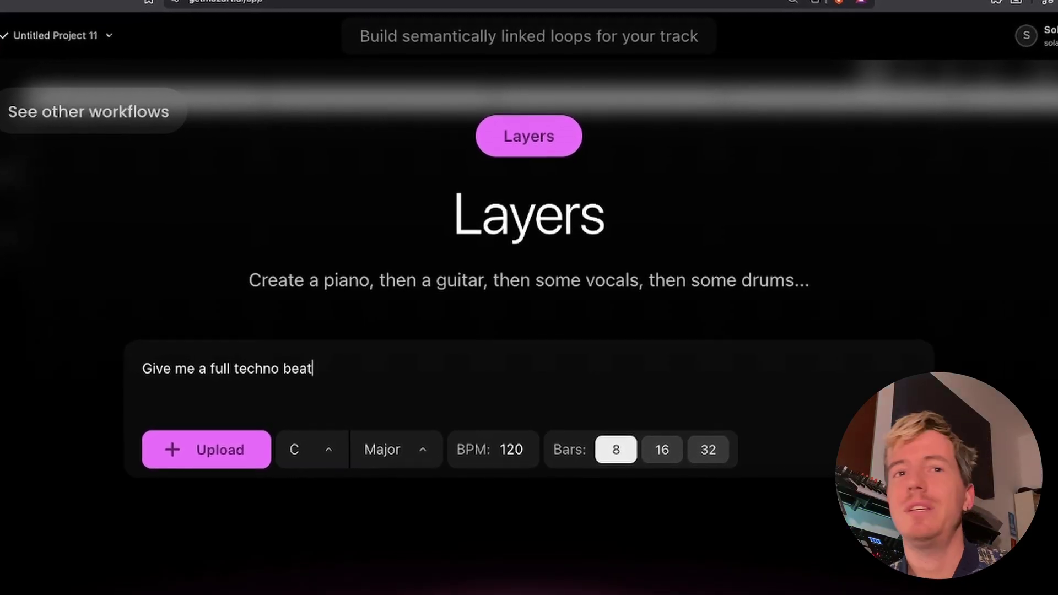
pyautogui.write('kick, hihat')
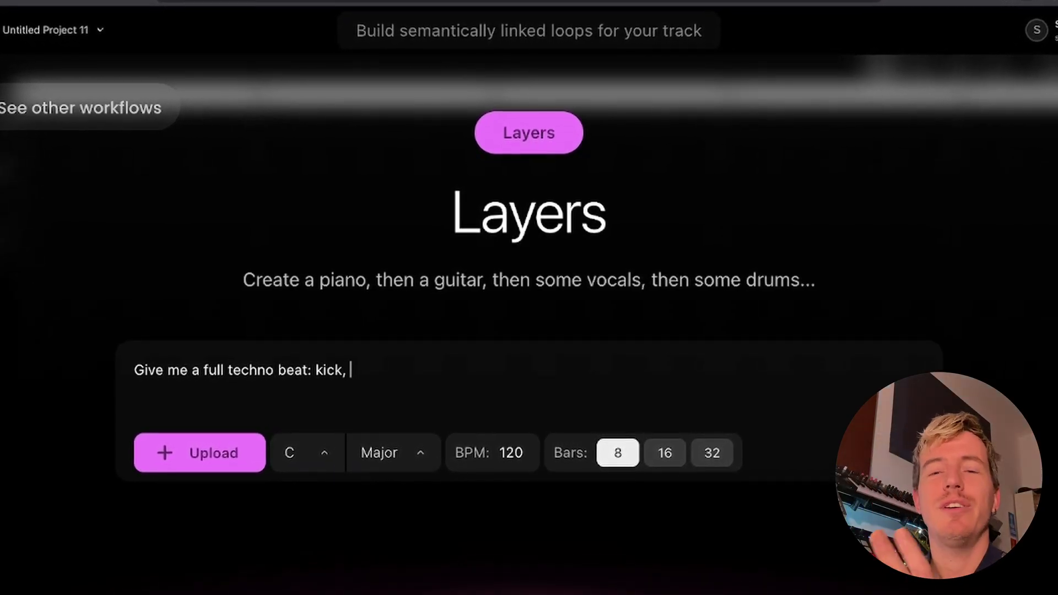
pyautogui.write('s and snare ')
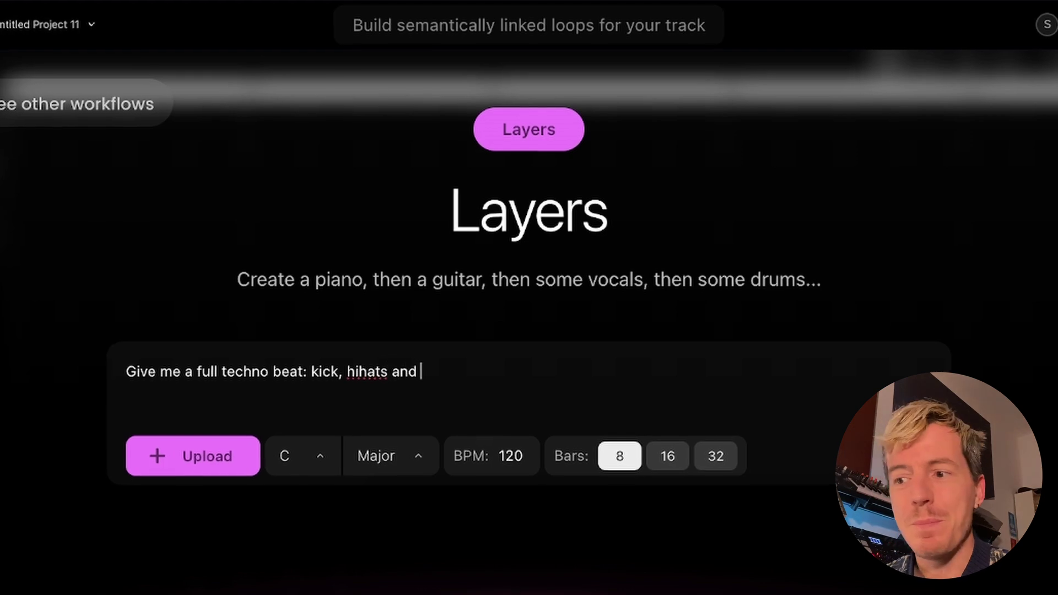
pyautogui.write('with variation')
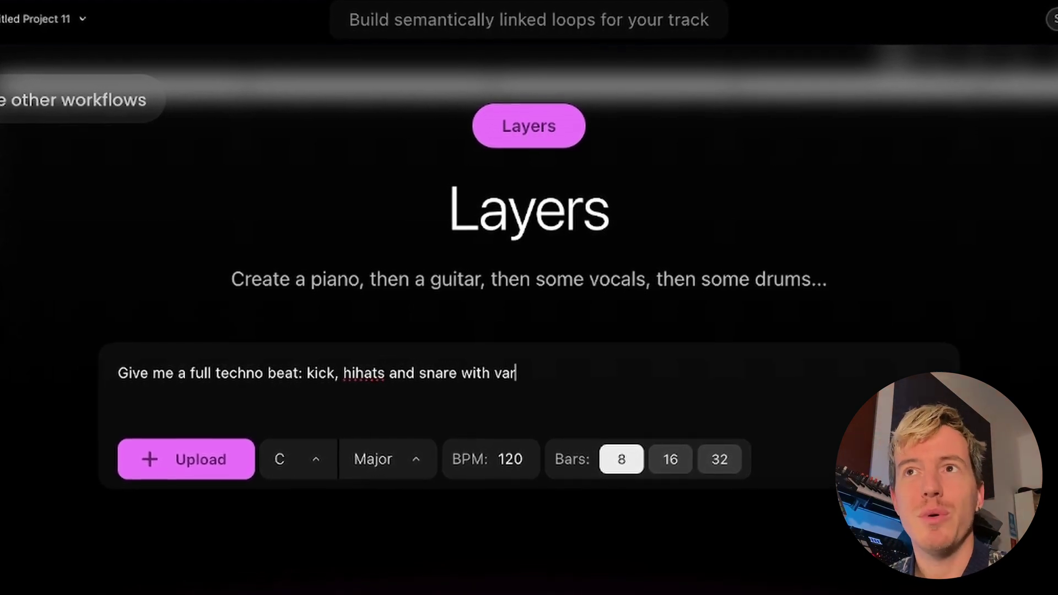
pyautogui.write(' at the end o')
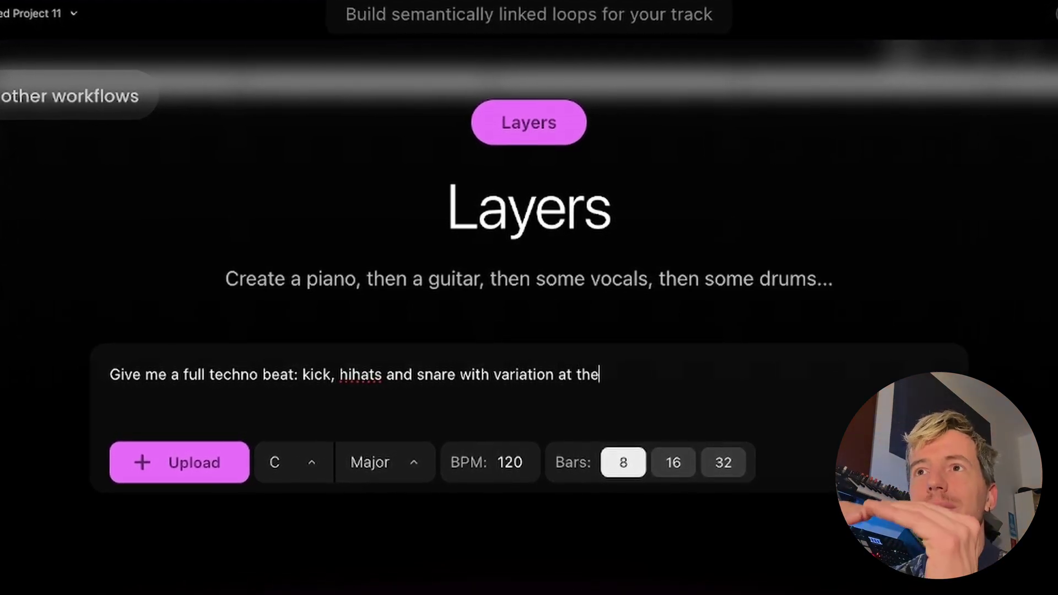
pyautogui.write('f the 8t')
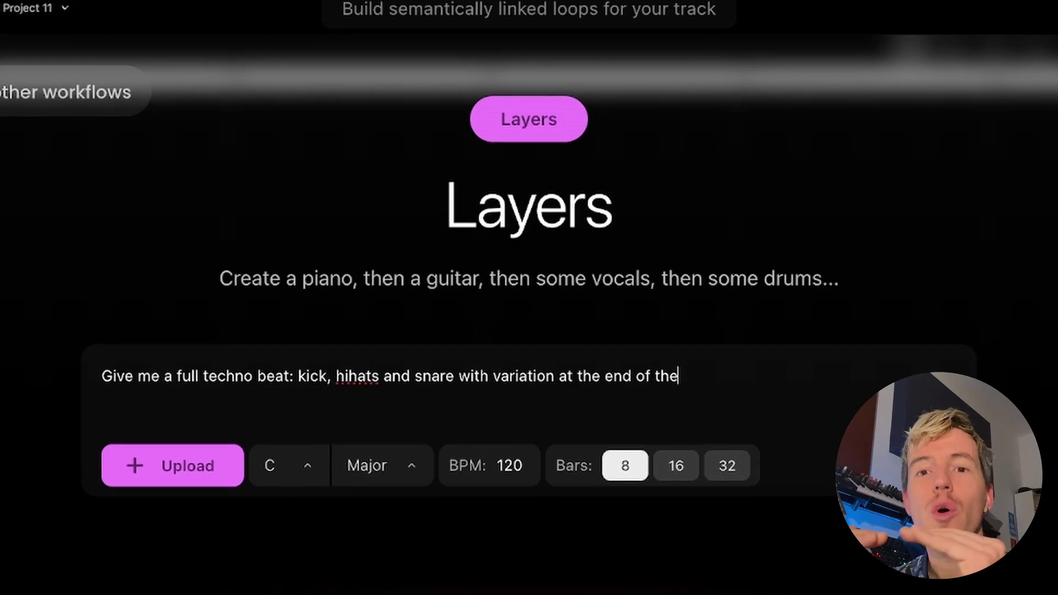
pyautogui.write('h bar')
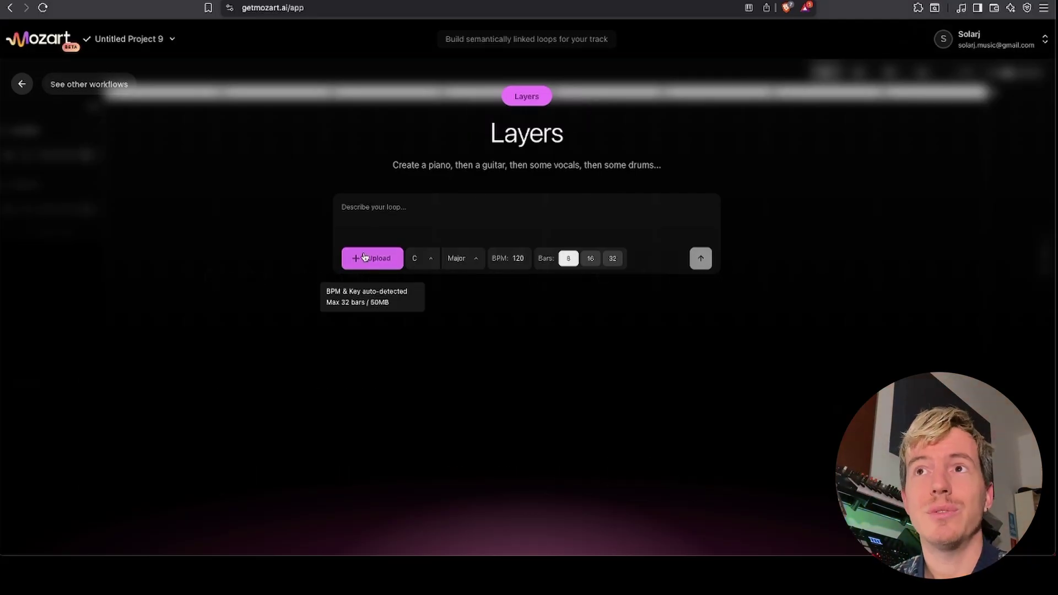
# Look at the file picker for uploading an audio loop and close it without choosing a file
pyautogui.click(363, 257)
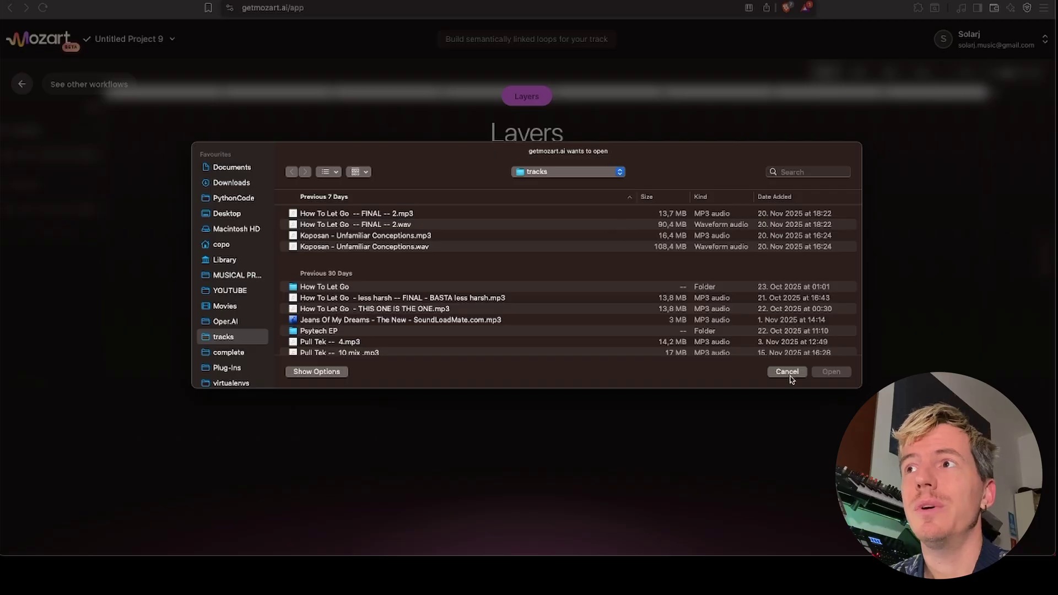
pyautogui.click(788, 373)
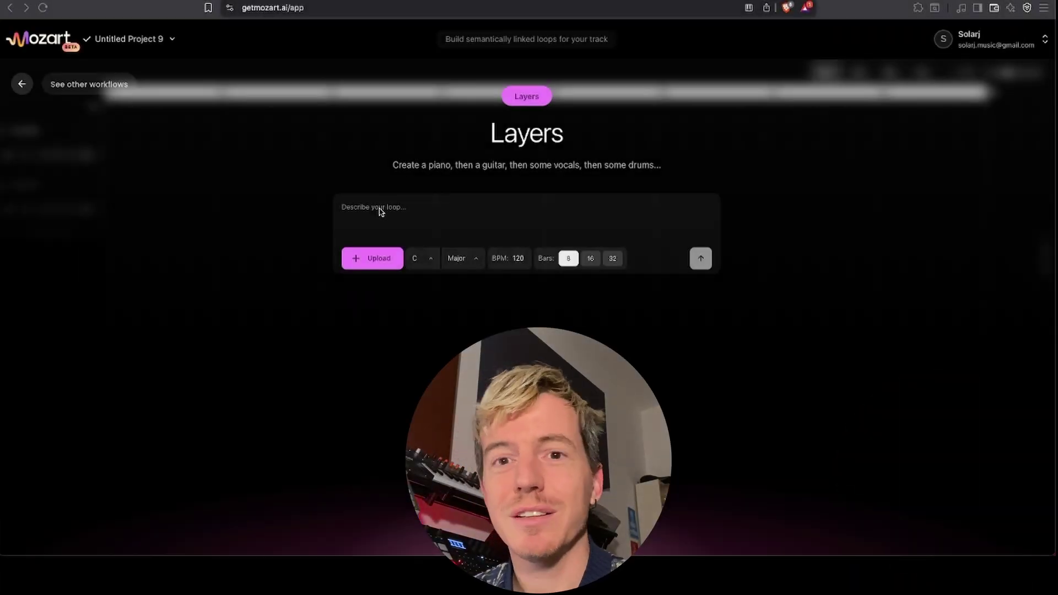
# Open the recent project "Psy trance", look over its tracks and play back the arrangement
pyautogui.click(172, 39)
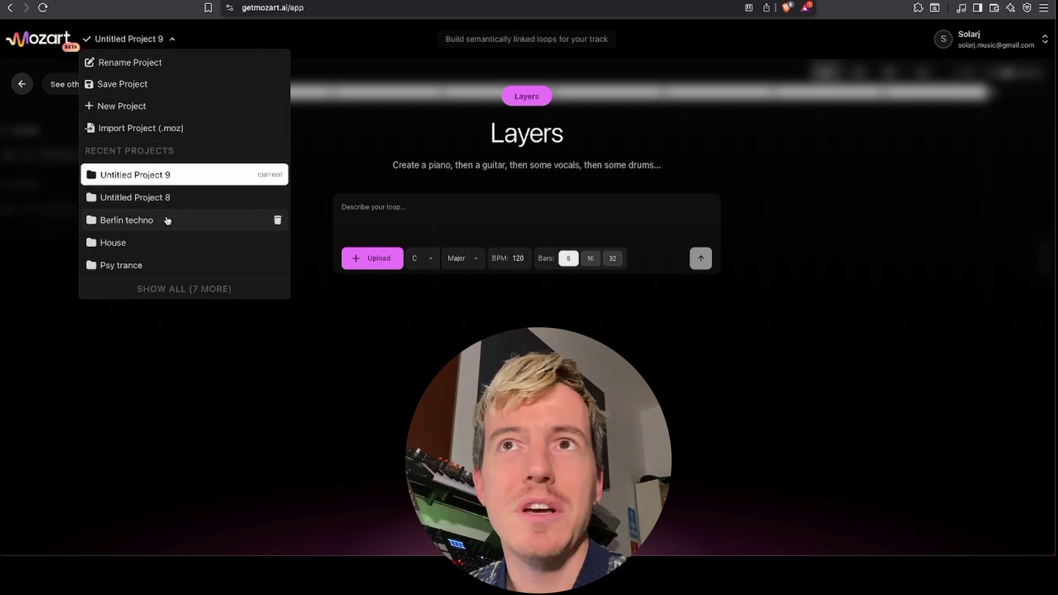
pyautogui.click(157, 267)
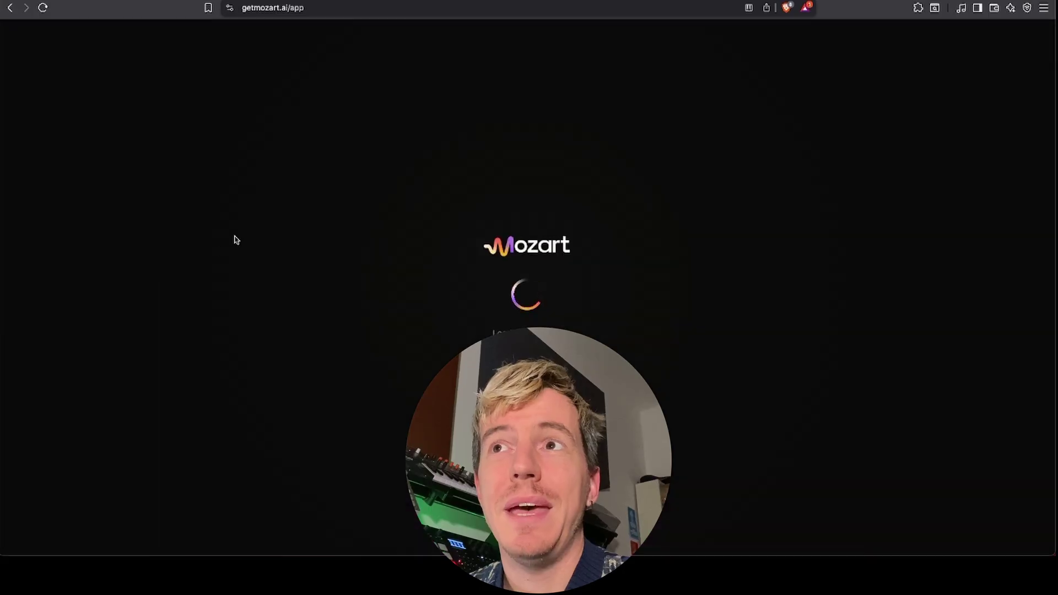
pyautogui.scroll(-3, 215, 149)
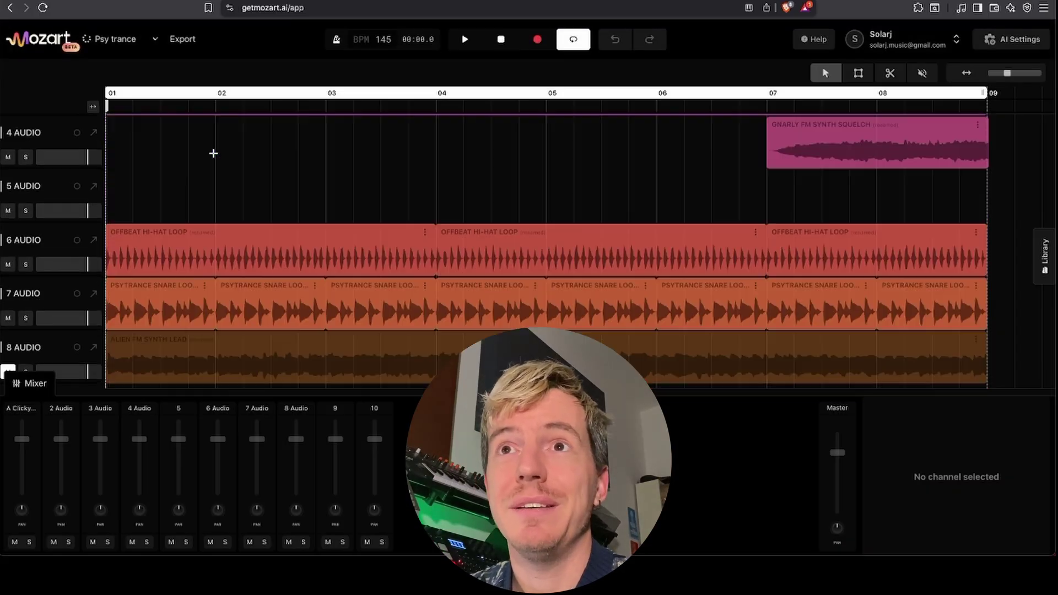
pyautogui.scroll(3, 214, 154)
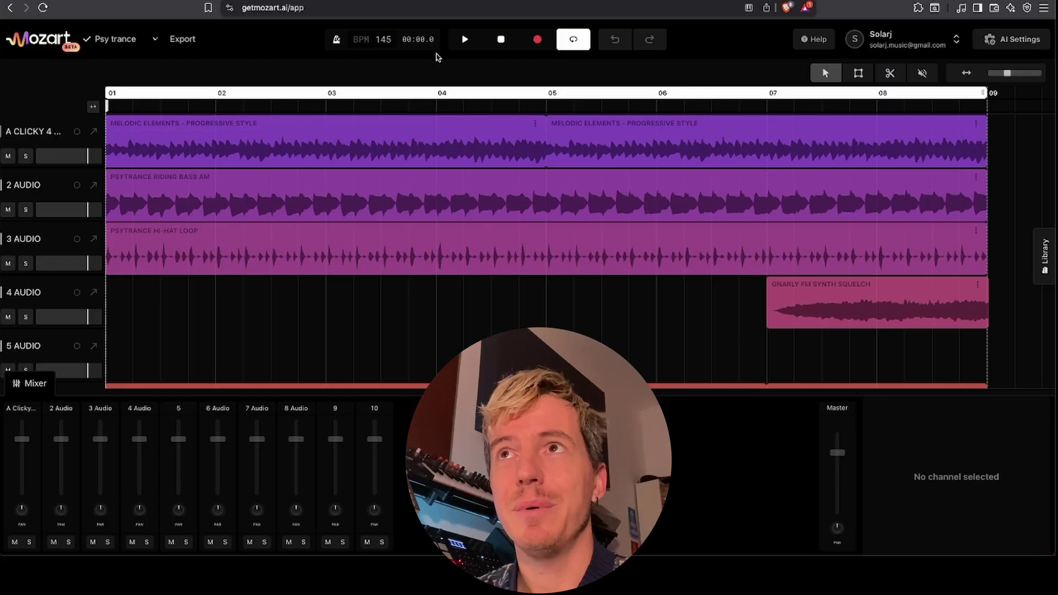
pyautogui.click(464, 39)
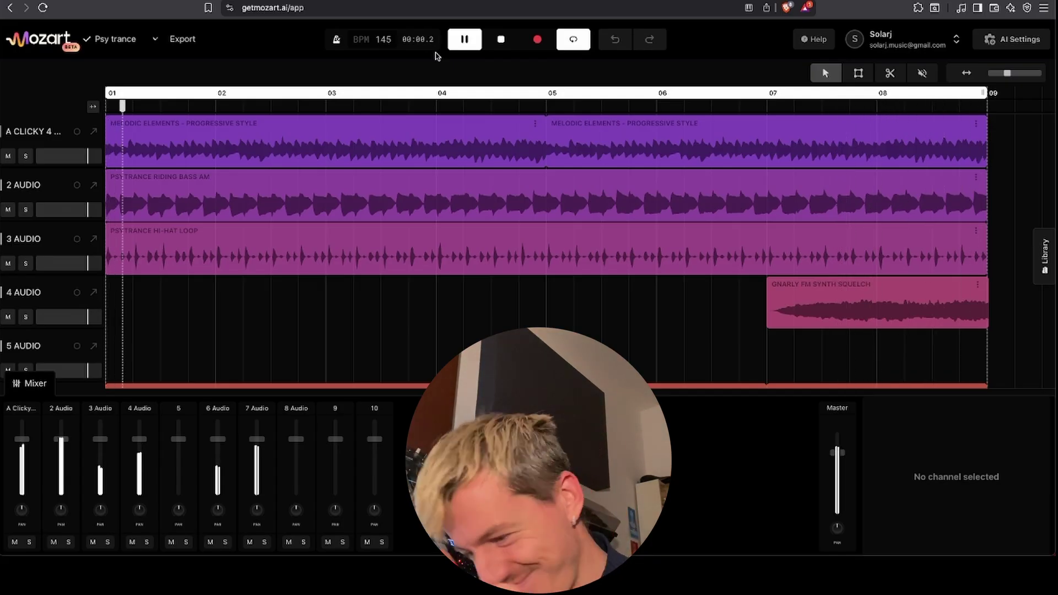
pyautogui.click(465, 40)
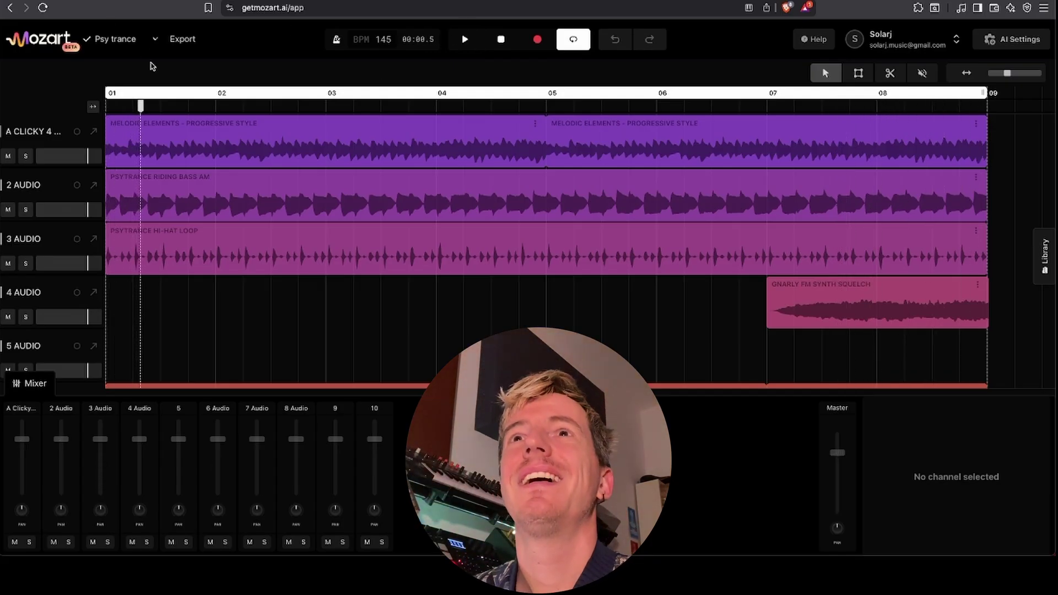
# Open the recent project "House", close its EQ window and play back the loop
pyautogui.click(137, 42)
pyautogui.click(144, 240)
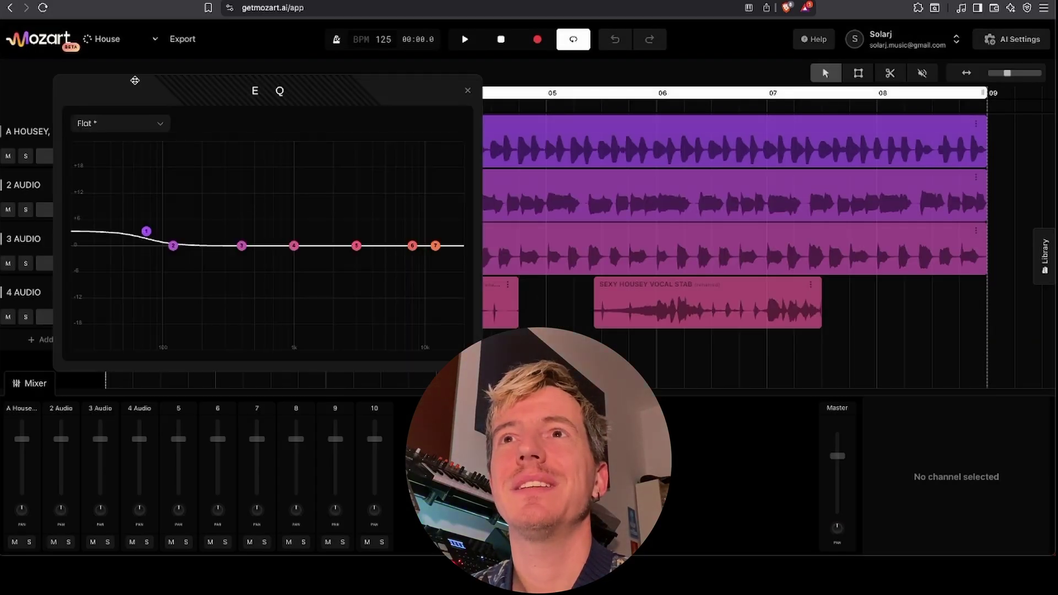
pyautogui.click(468, 90)
pyautogui.press('space')
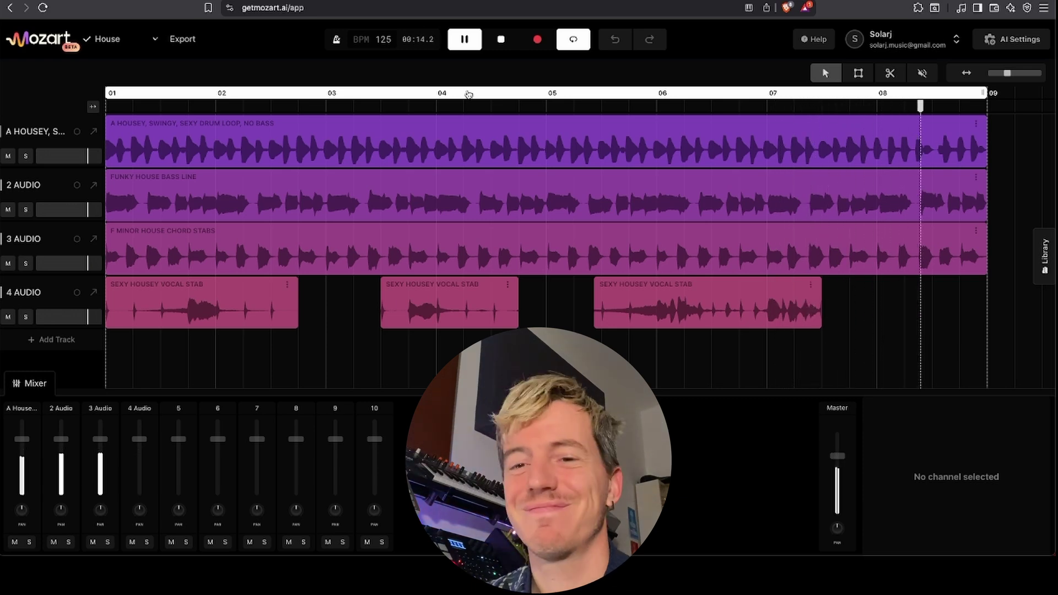
pyautogui.press('space')
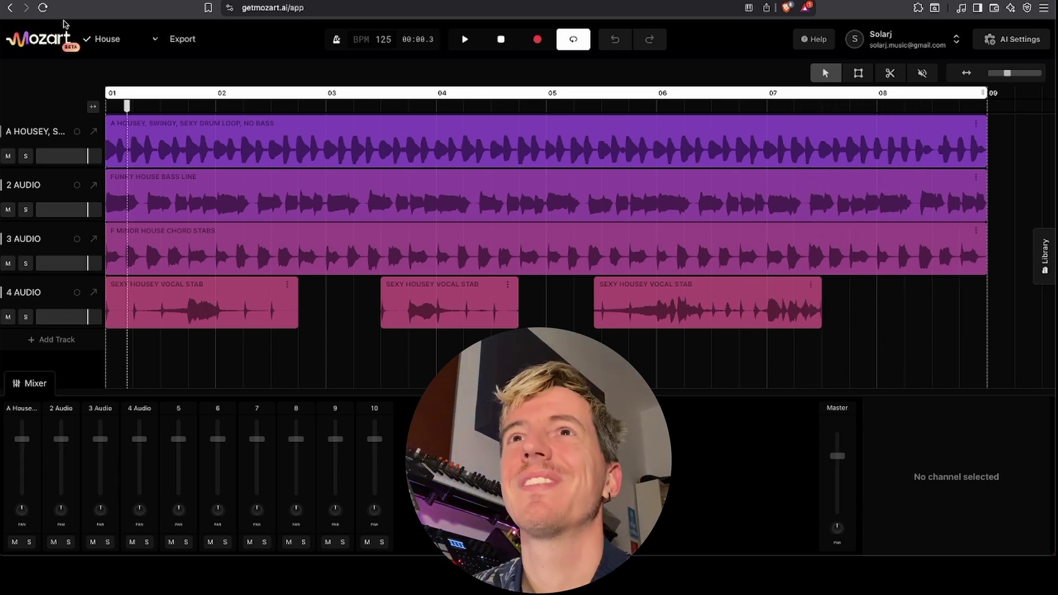
# Open the recent project "Berlin techno" and play its arrangement from the beginning
pyautogui.click(155, 38)
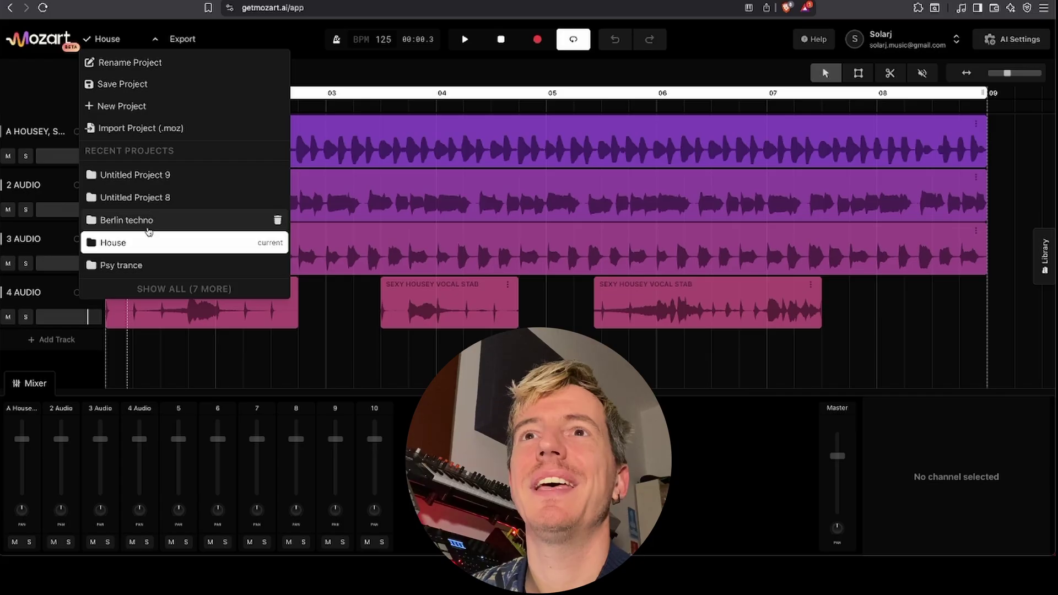
pyautogui.click(126, 220)
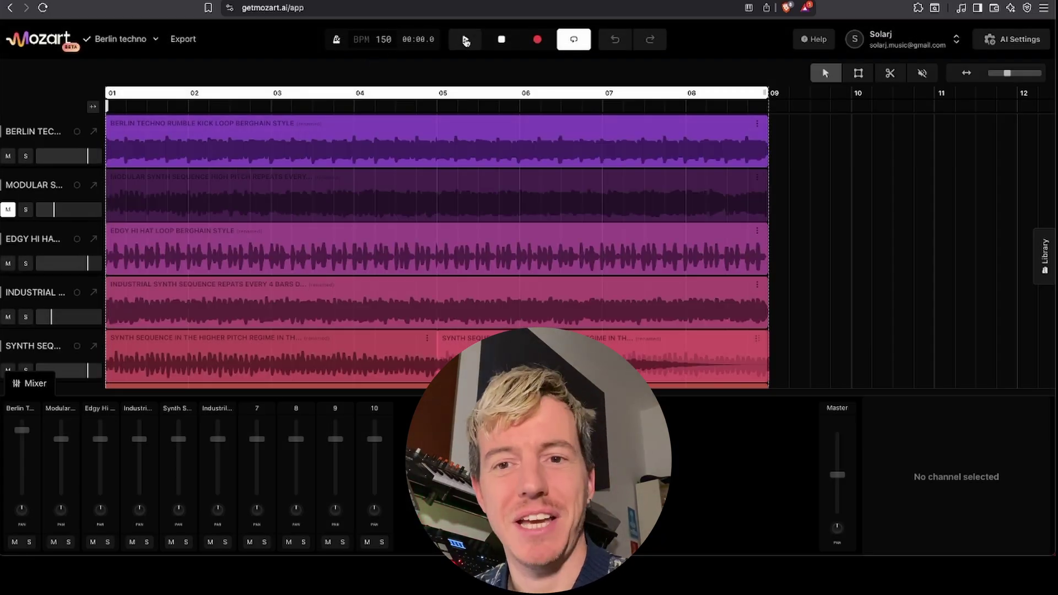
pyautogui.click(466, 41)
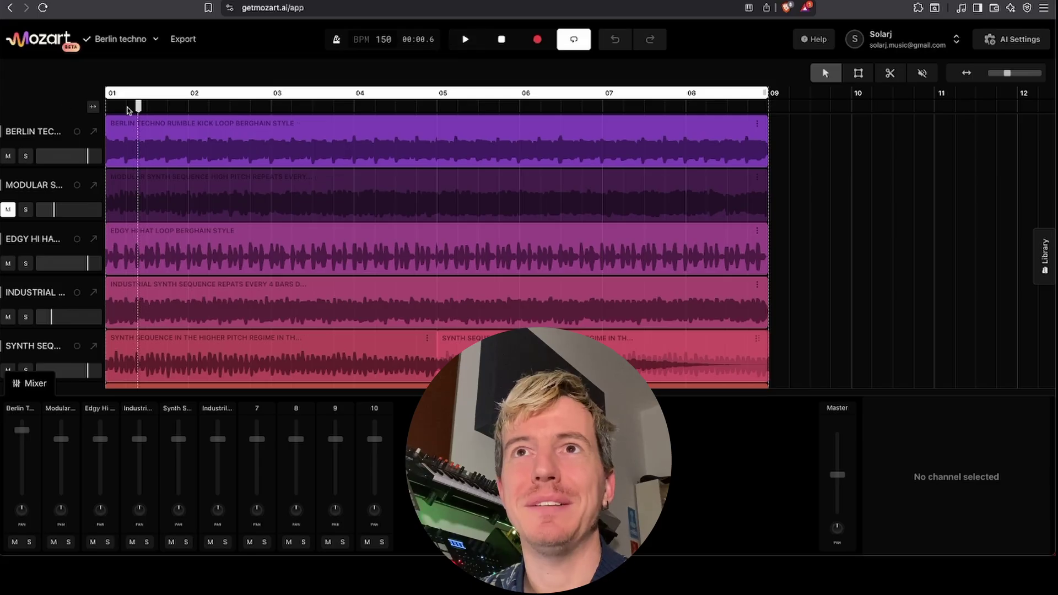
pyautogui.moveTo(140, 106); pyautogui.dragTo(88, 111)
pyautogui.press('space')
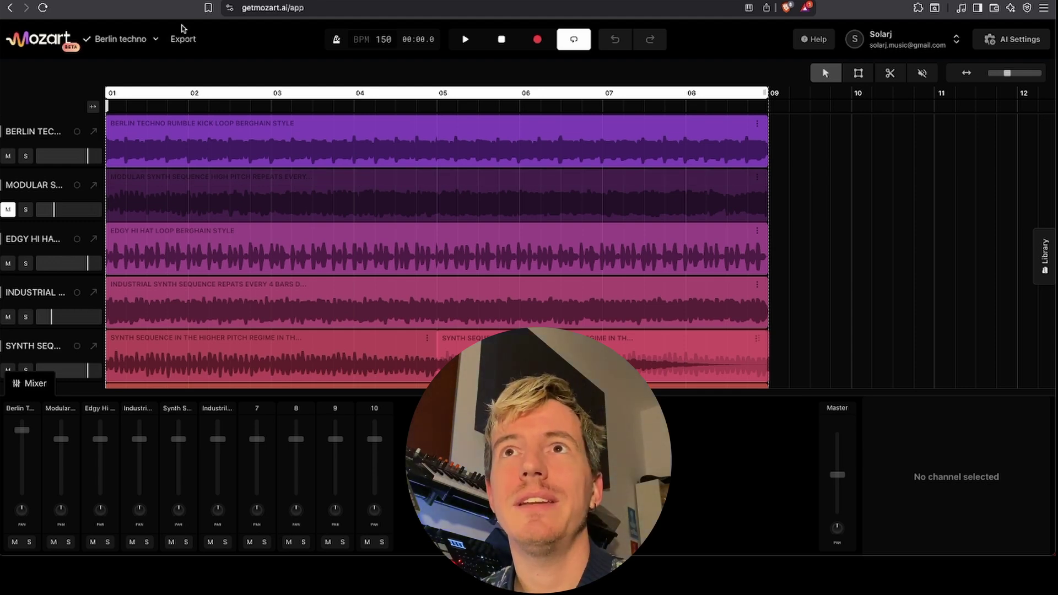
# Examine the export options available for the Berlin techno project
pyautogui.click(183, 39)
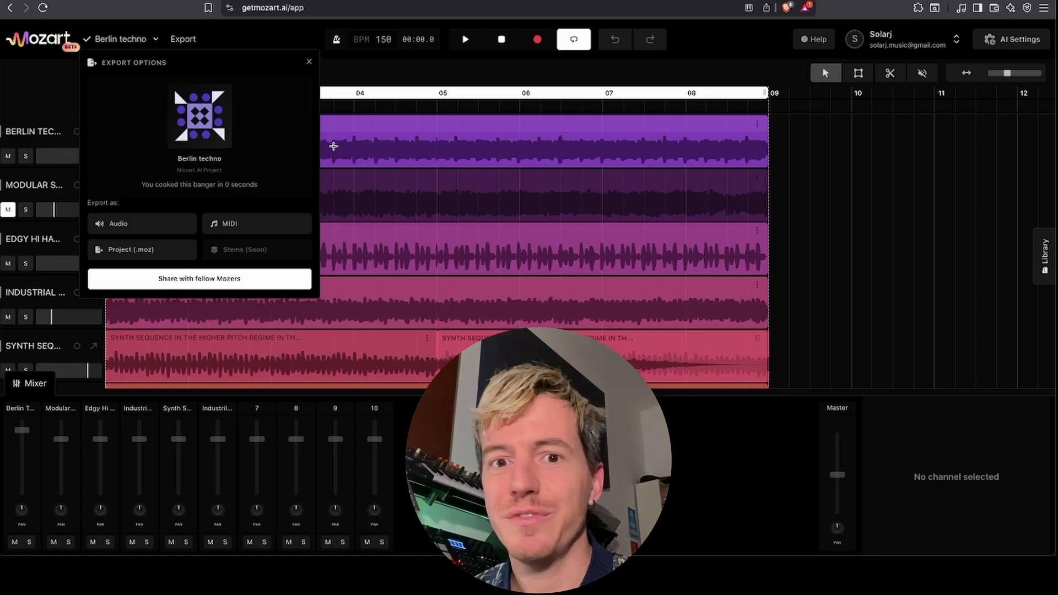
pyautogui.click(310, 61)
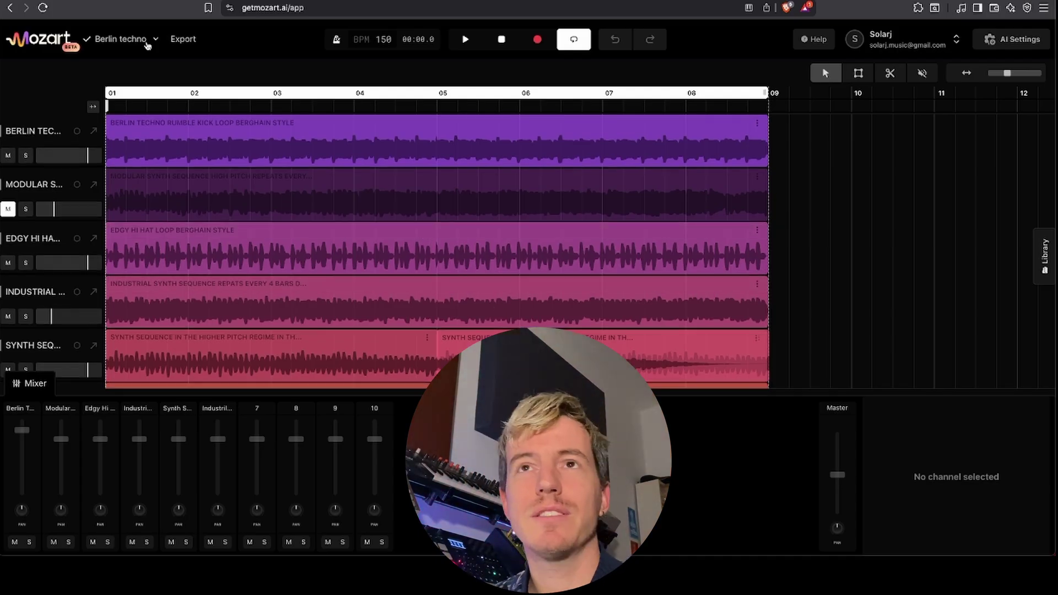
# Create a new project and choose Layers as its starting workflow
pyautogui.click(148, 45)
pyautogui.click(146, 113)
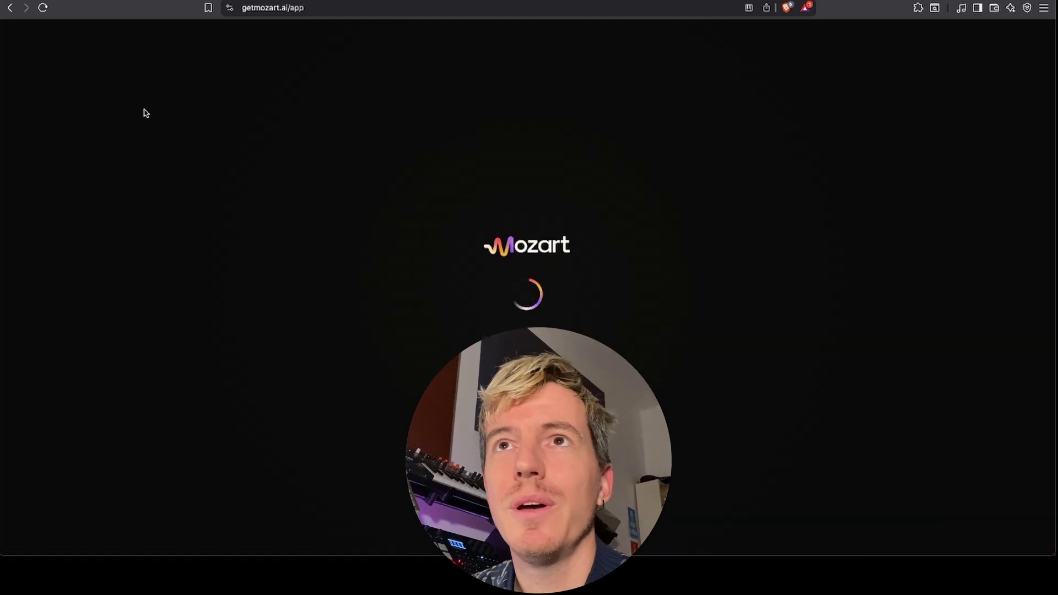
pyautogui.click(284, 319)
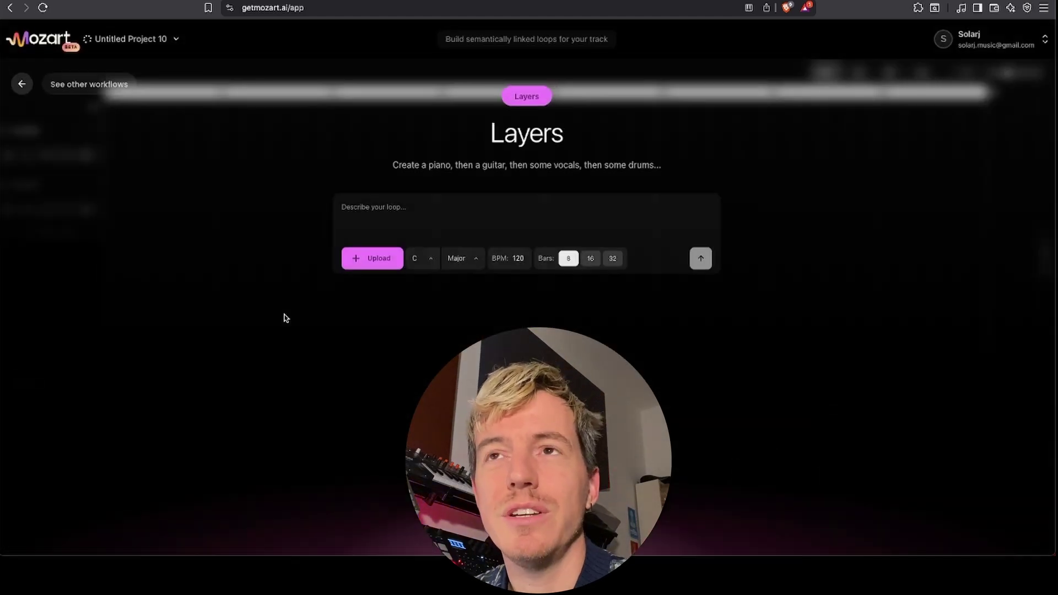
# Describe the first loop with the prompt "make a 4 on the floor kick only loop for a housey terack"
pyautogui.click(497, 215)
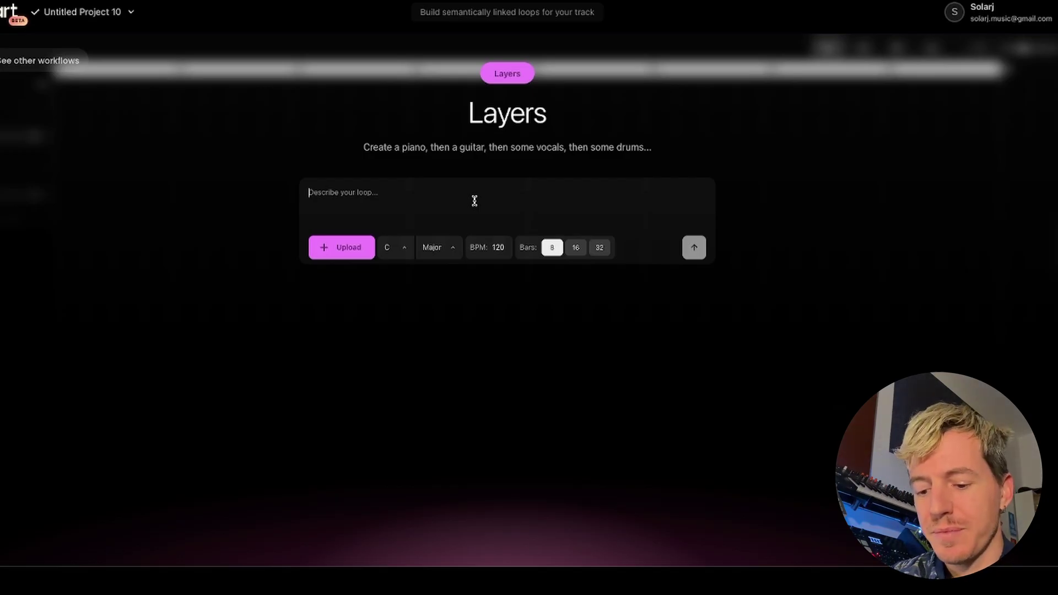
pyautogui.write('make a 4 o')
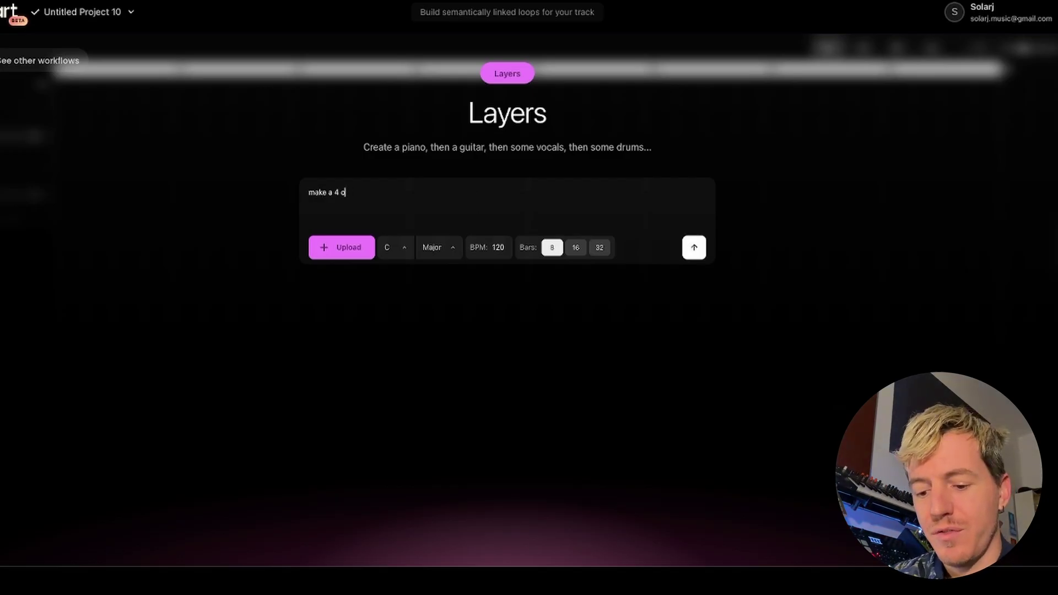
pyautogui.write('n the floor ')
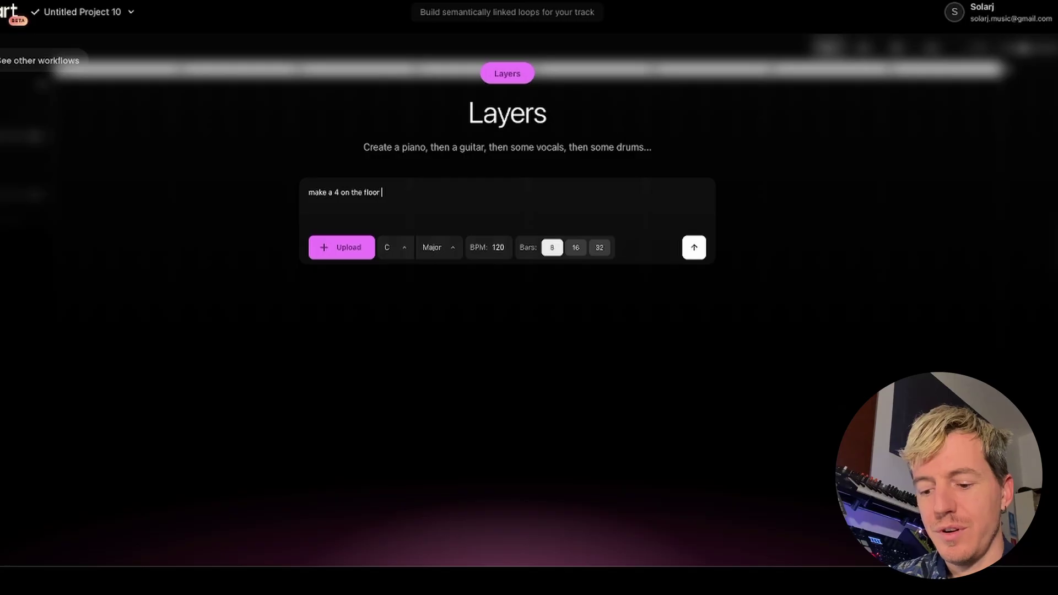
pyautogui.write('kick only for ')
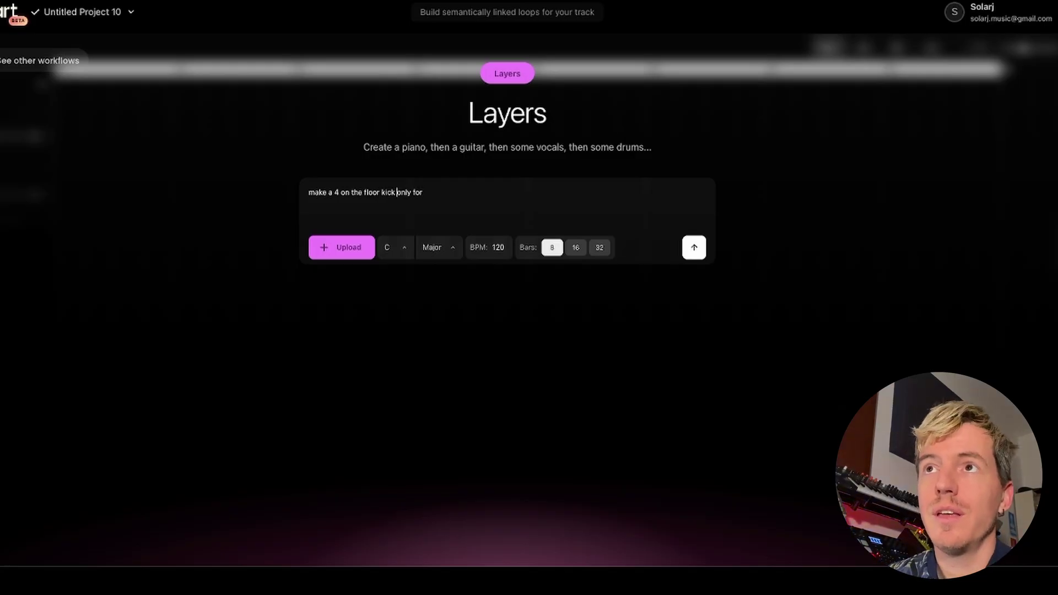
pyautogui.write(' loop')
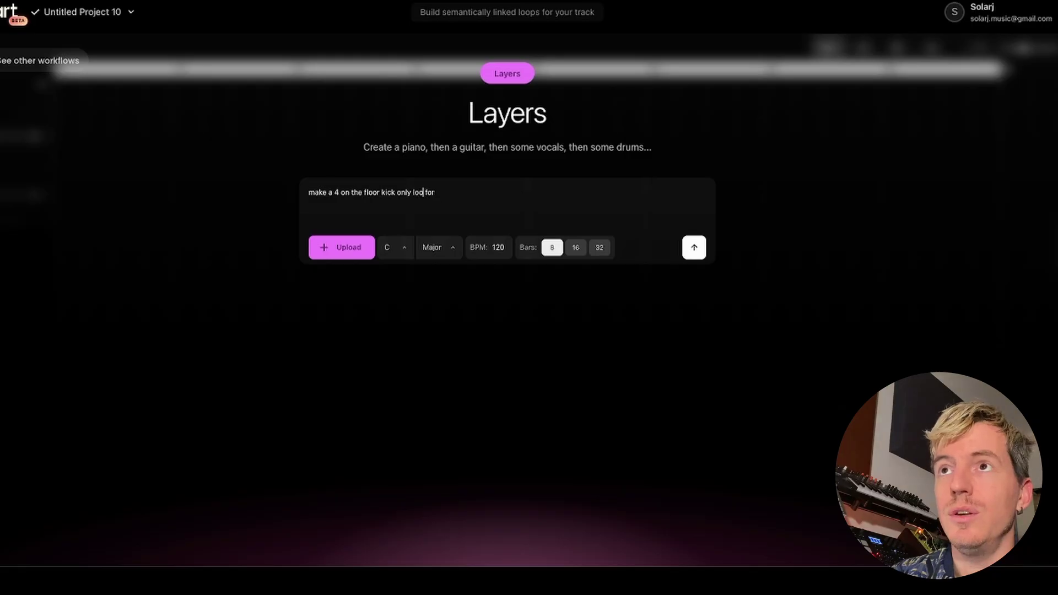
pyautogui.write('a')
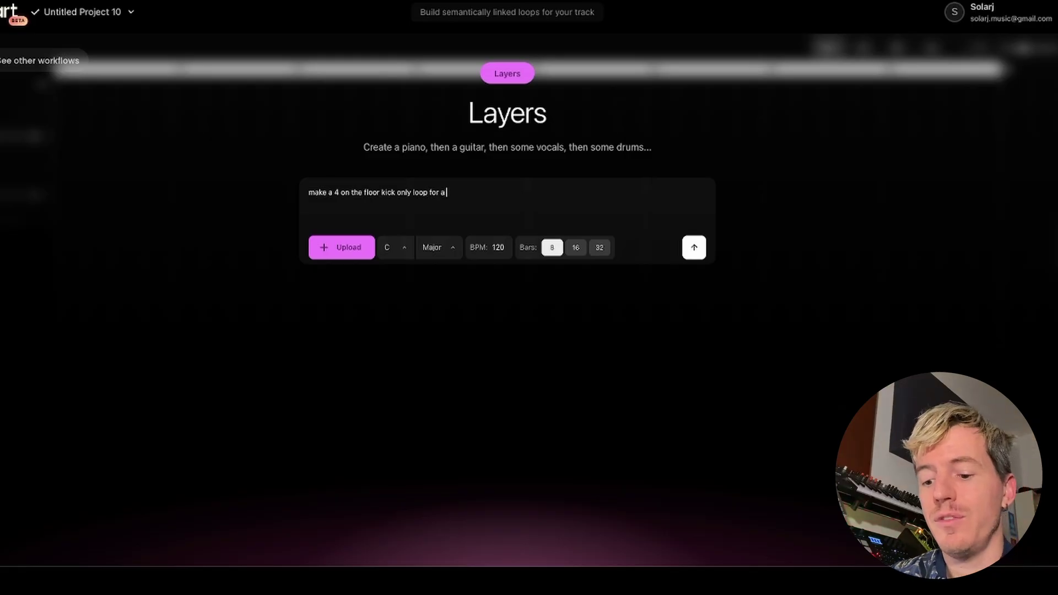
pyautogui.write(' housey terac')
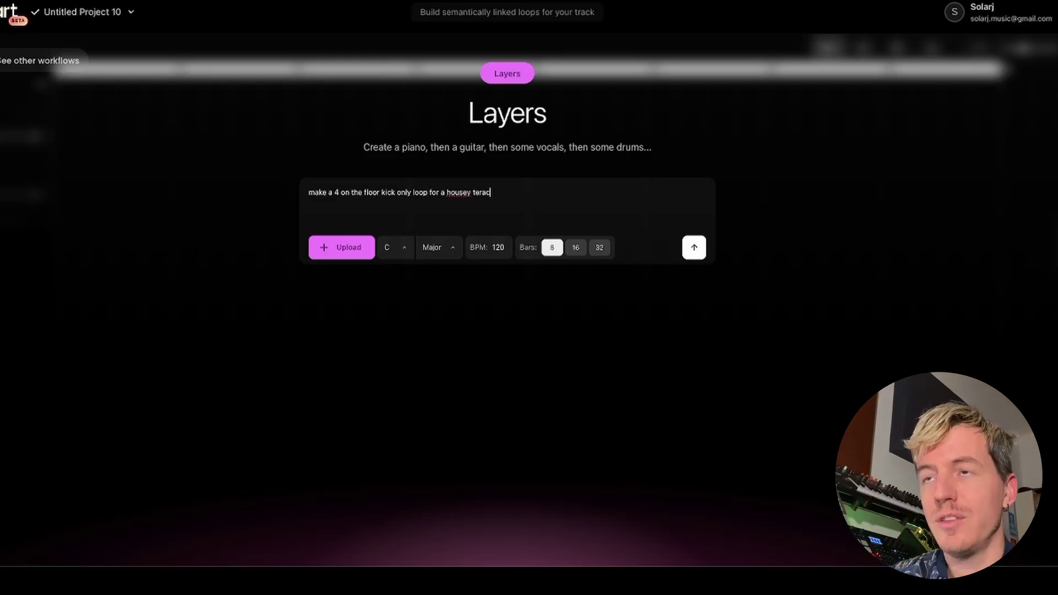
pyautogui.write('k')
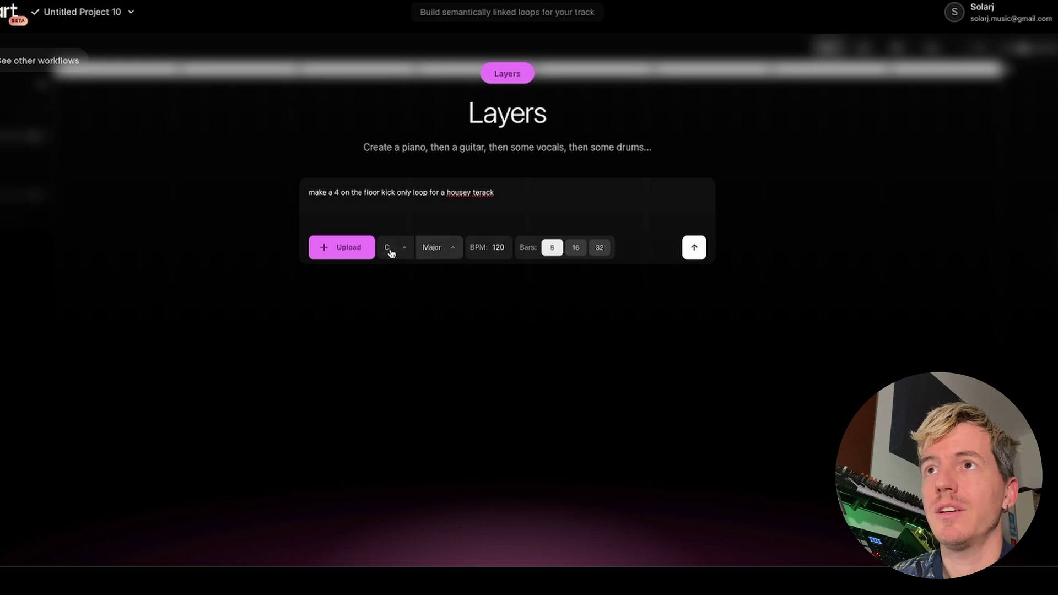
# Generate the kick loop at a tempo of 125 BPM and preview its playback briefly
pyautogui.click(498, 248)
pyautogui.press('BackSpace')
pyautogui.write('5')
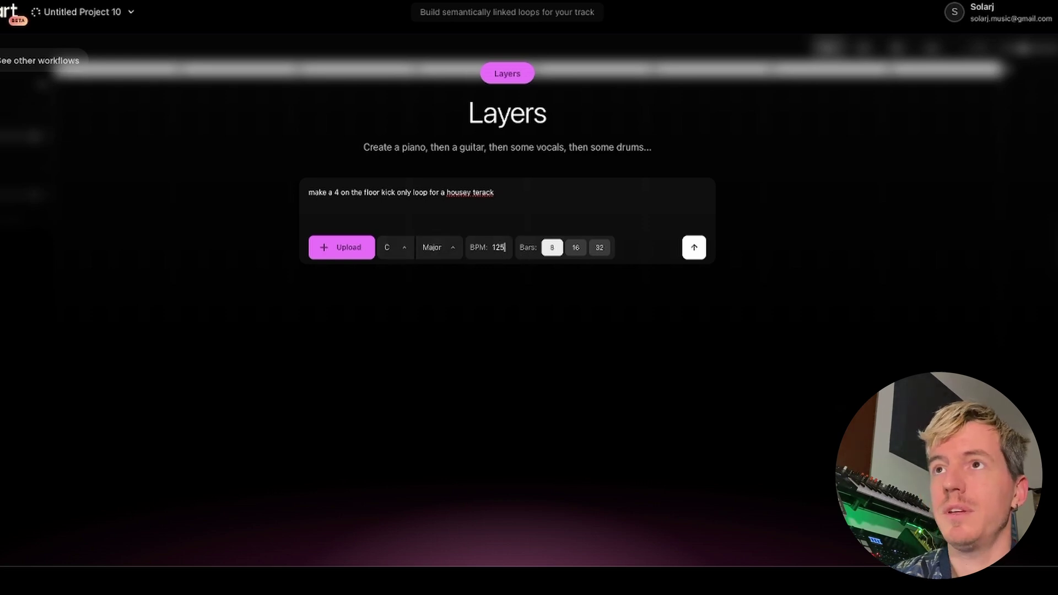
pyautogui.click(696, 248)
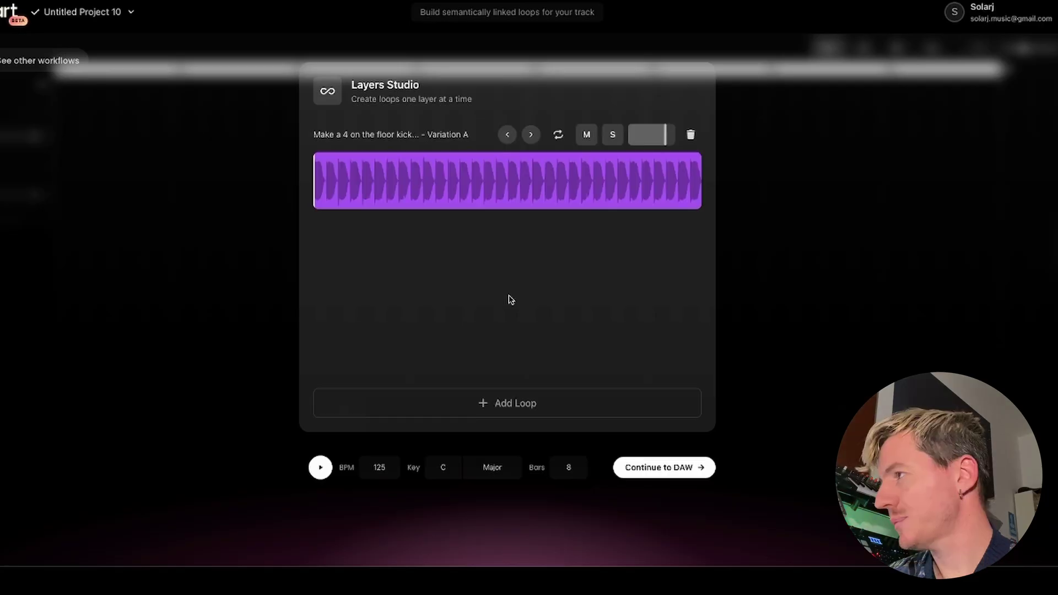
pyautogui.click(320, 469)
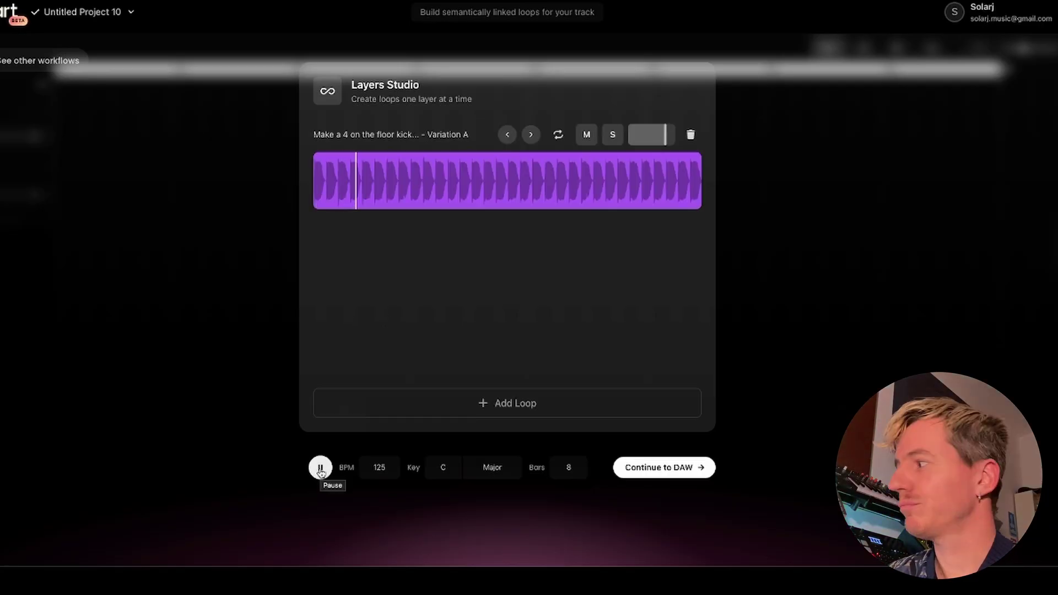
pyautogui.click(320, 468)
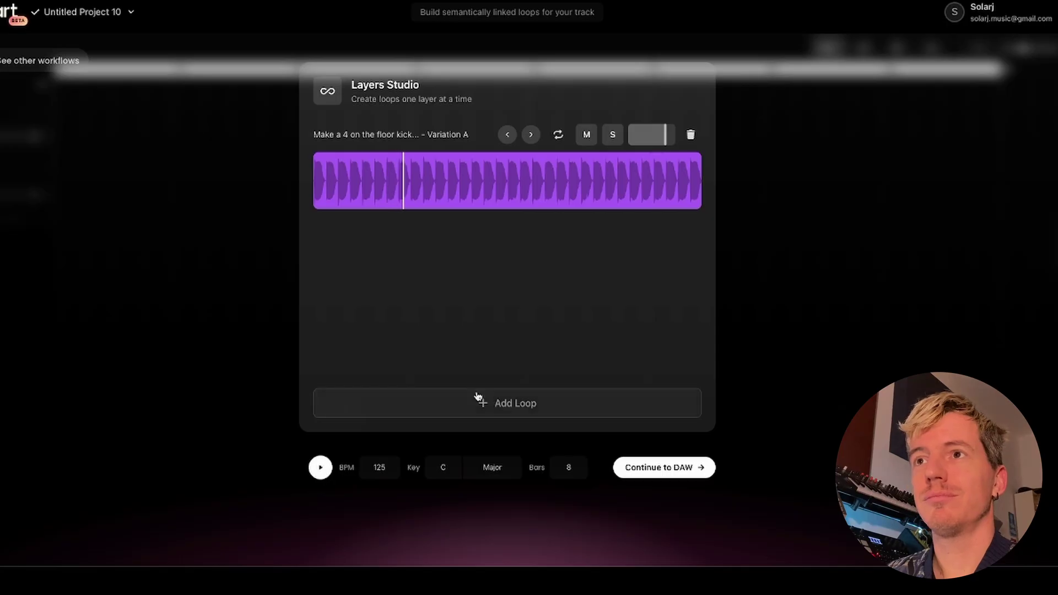
# Generate a second loop from the prompt "make a tops loop with a lot of swing, groovy, sexy and using 909 style sounds"
pyautogui.click(479, 396)
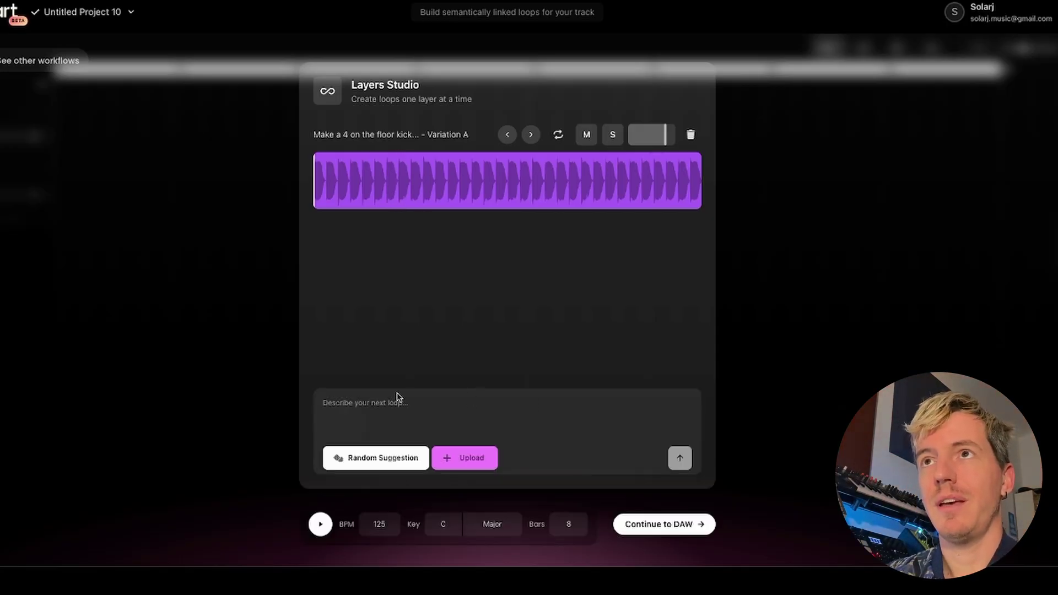
pyautogui.write('make a')
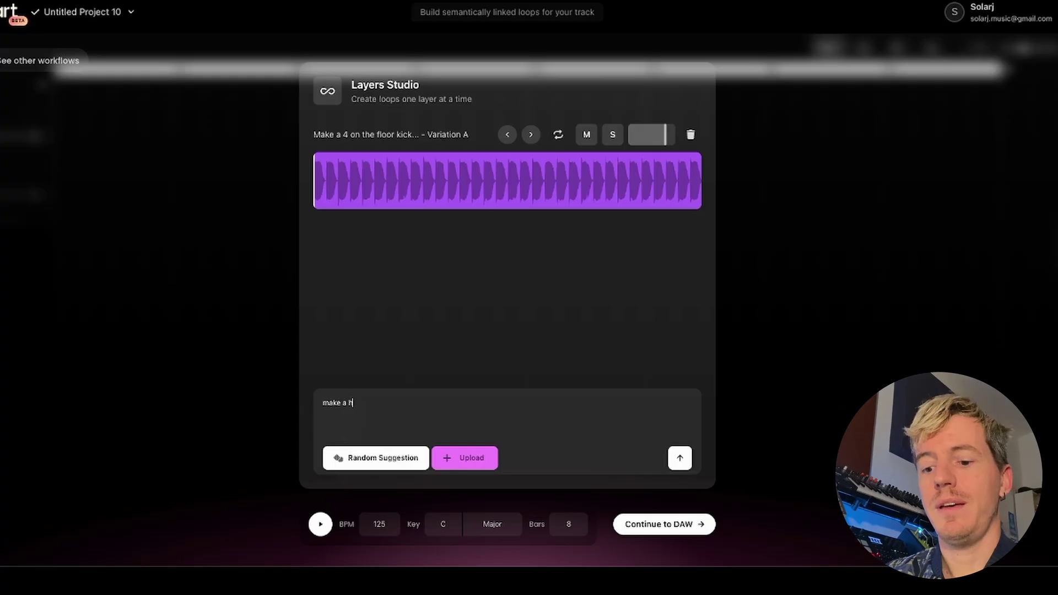
pyautogui.write(' tops')
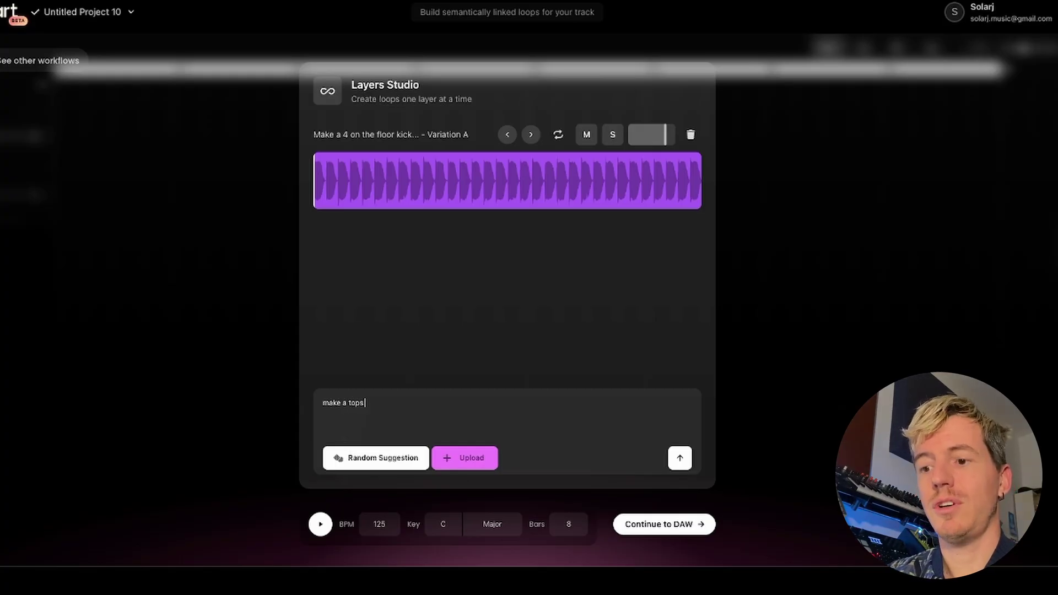
pyautogui.write(' loop with a')
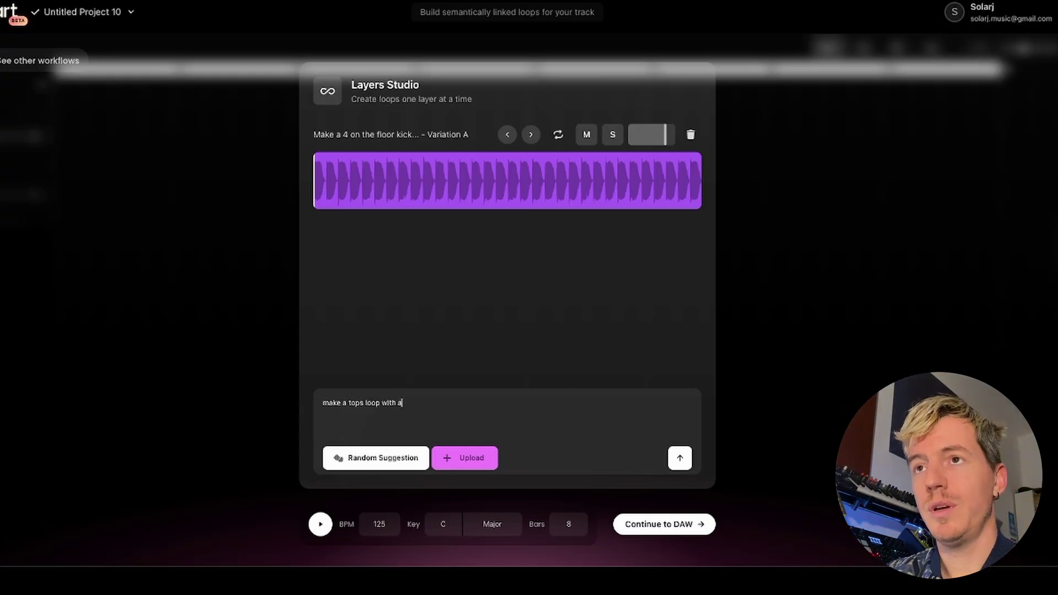
pyautogui.write(' lot of swing')
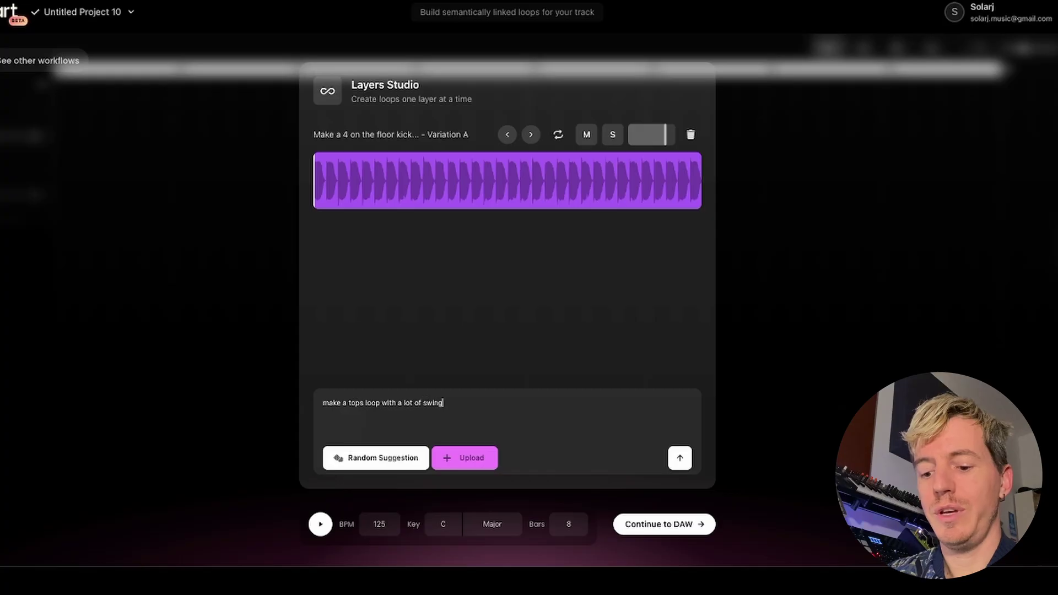
pyautogui.write(', groove')
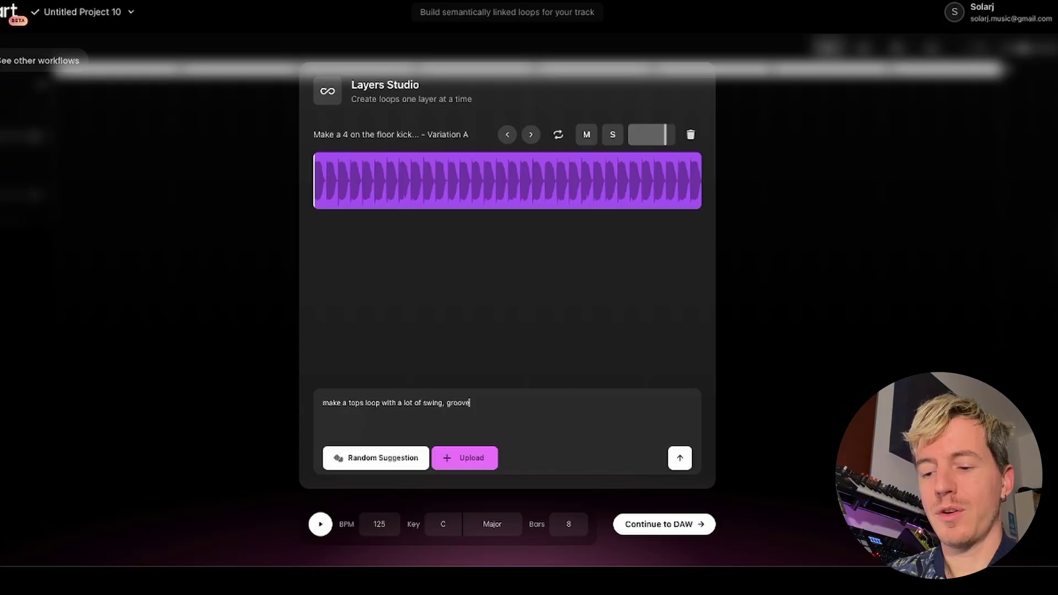
pyautogui.press('BackSpace')
pyautogui.write('y, s')
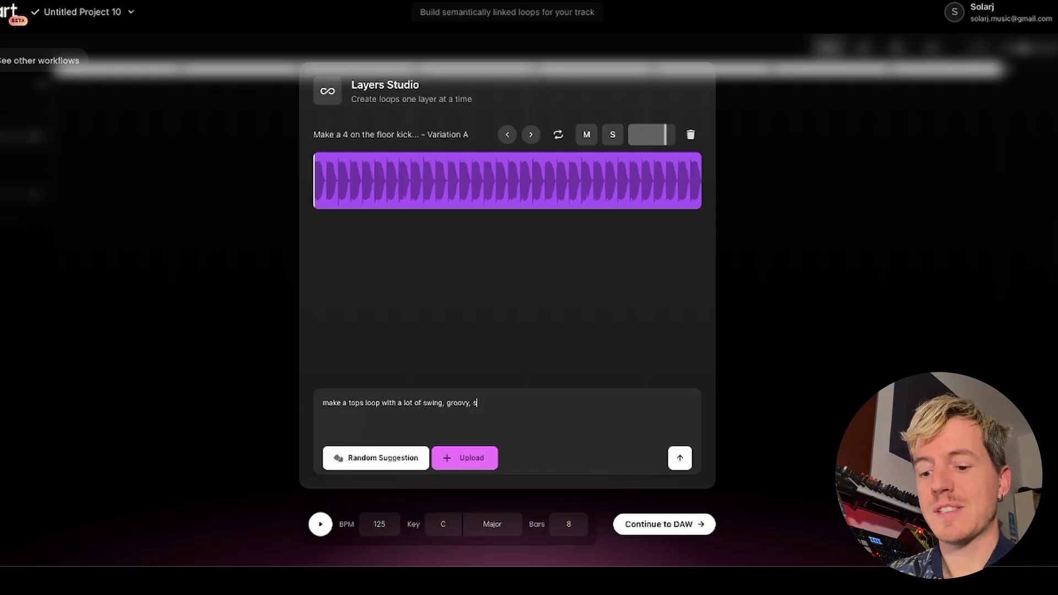
pyautogui.write('ec')
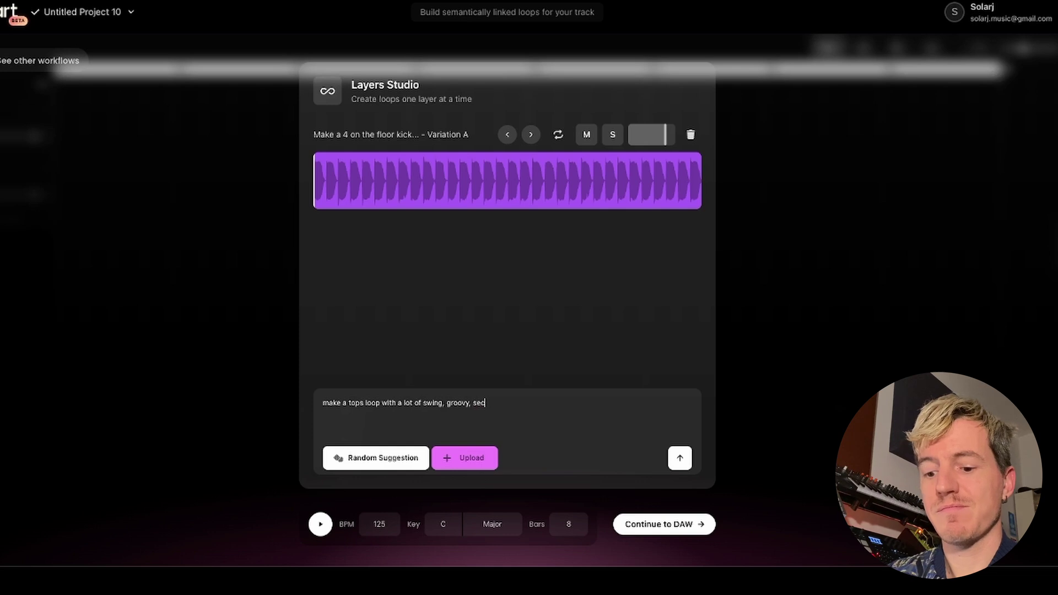
pyautogui.press('BackSpace')
pyautogui.write('x')
pyautogui.press('BackSpace')
pyautogui.press('BackSpace')
pyautogui.write('e')
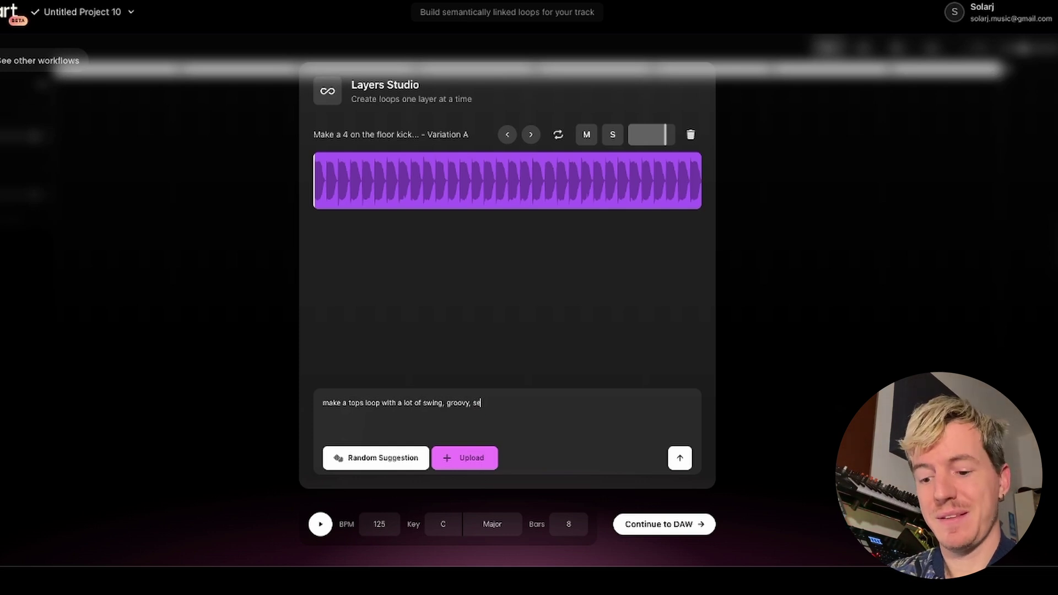
pyautogui.write('xy and using 909')
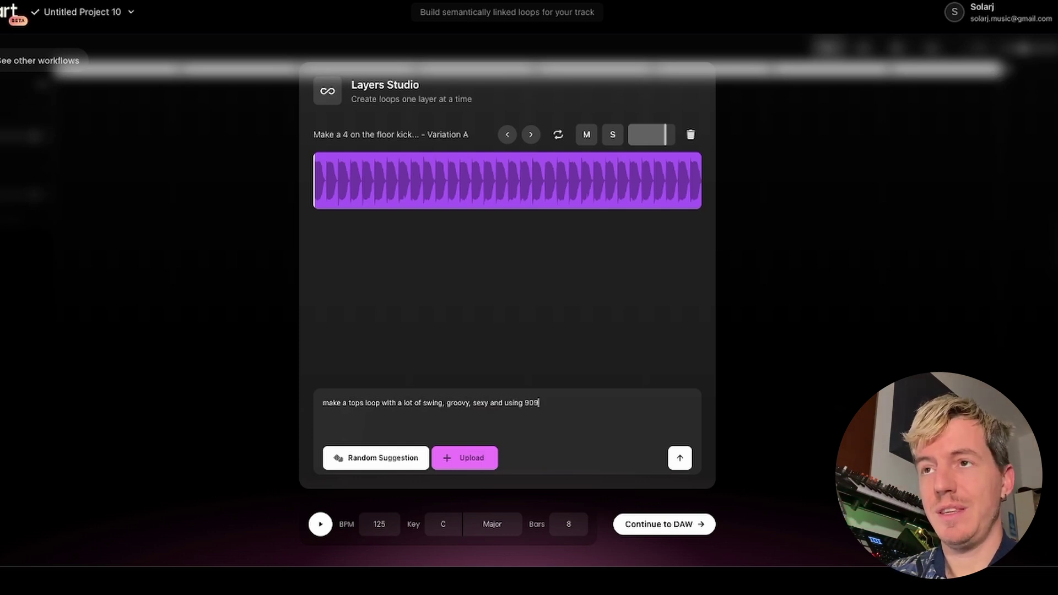
pyautogui.write(' style sounds')
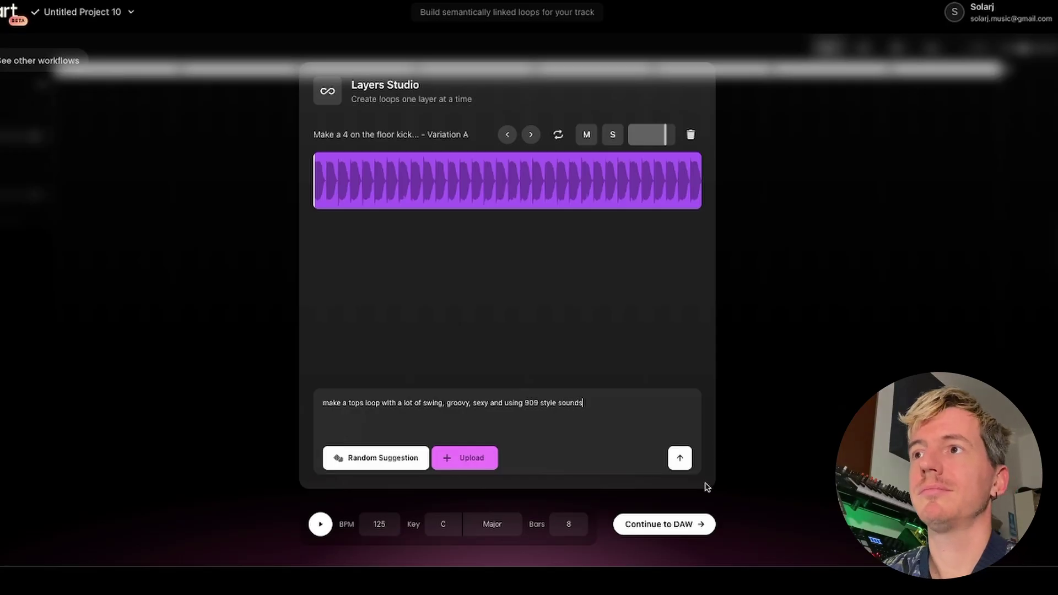
pyautogui.click(680, 458)
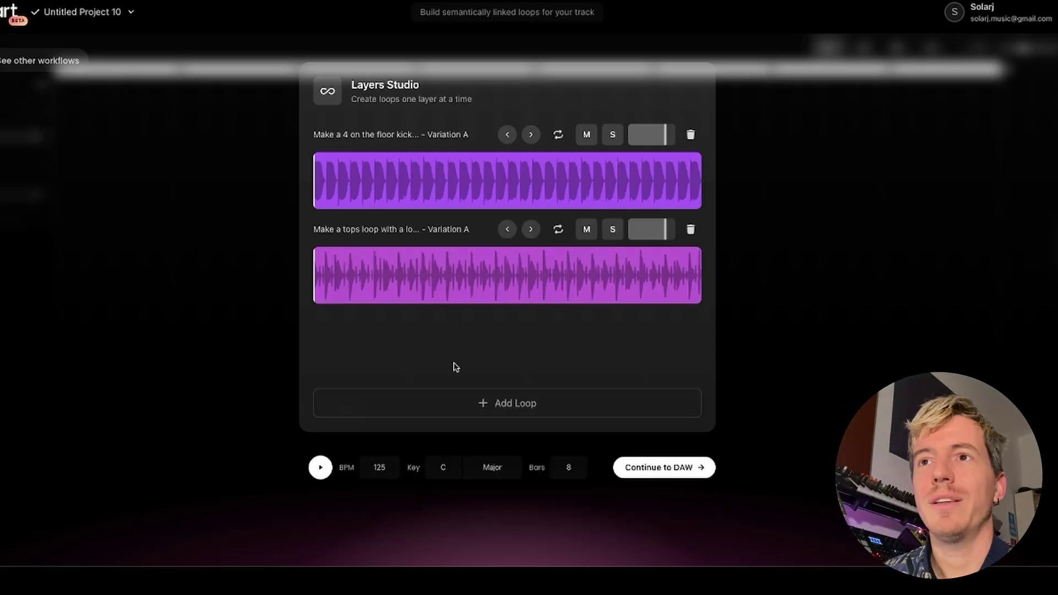
# Play the kick and tops loops together, solo the tops loop to hear it alone, and turn its solo off again
pyautogui.click(320, 467)
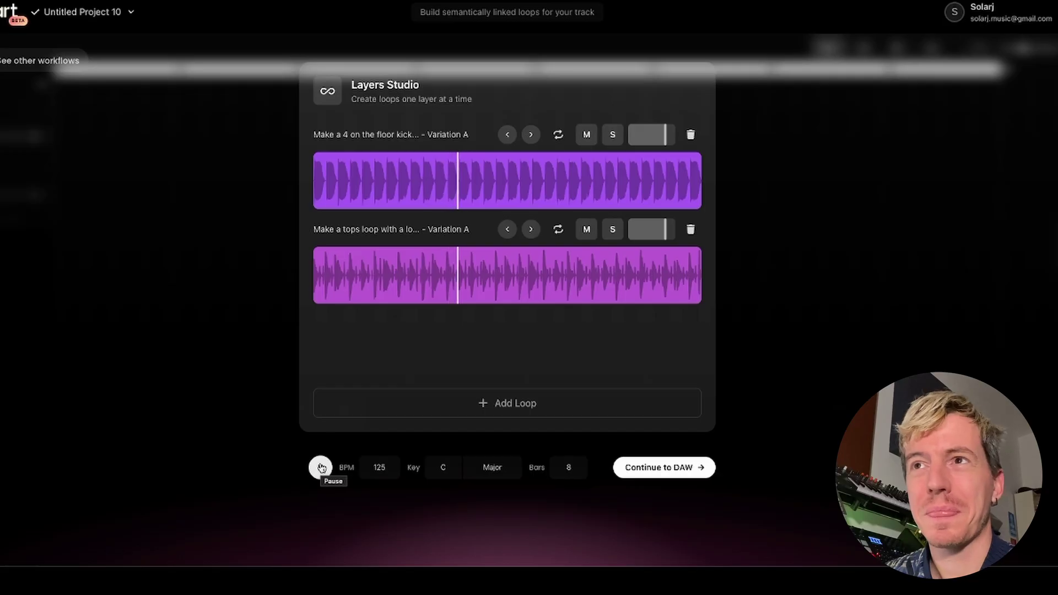
pyautogui.click(613, 230)
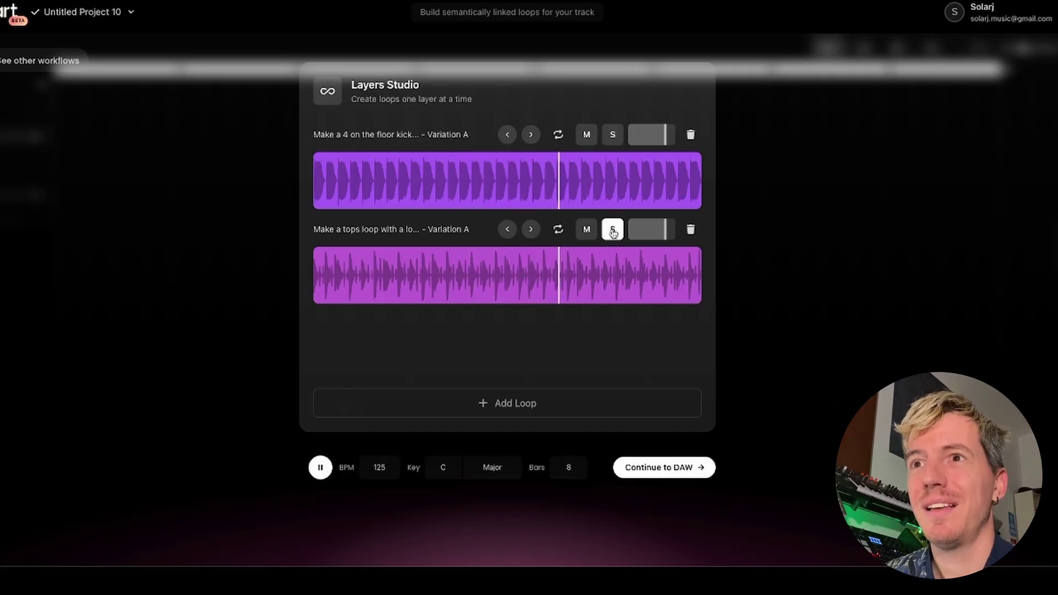
pyautogui.press('space')
pyautogui.click(612, 230)
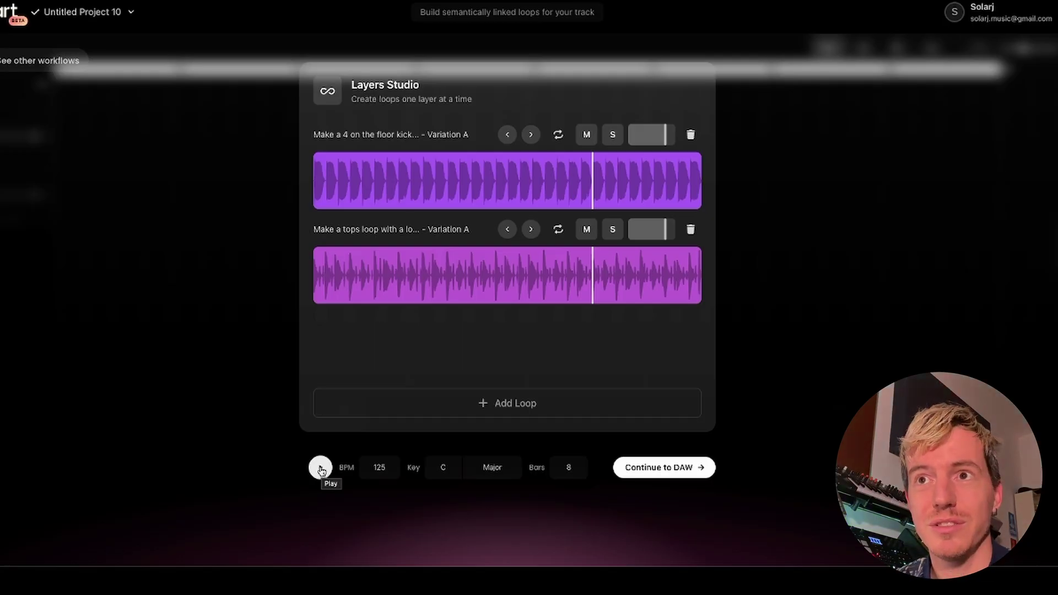
# Continue with both loops into the DAW and add a new audio track, allowing microphone access for the site
pyautogui.click(644, 468)
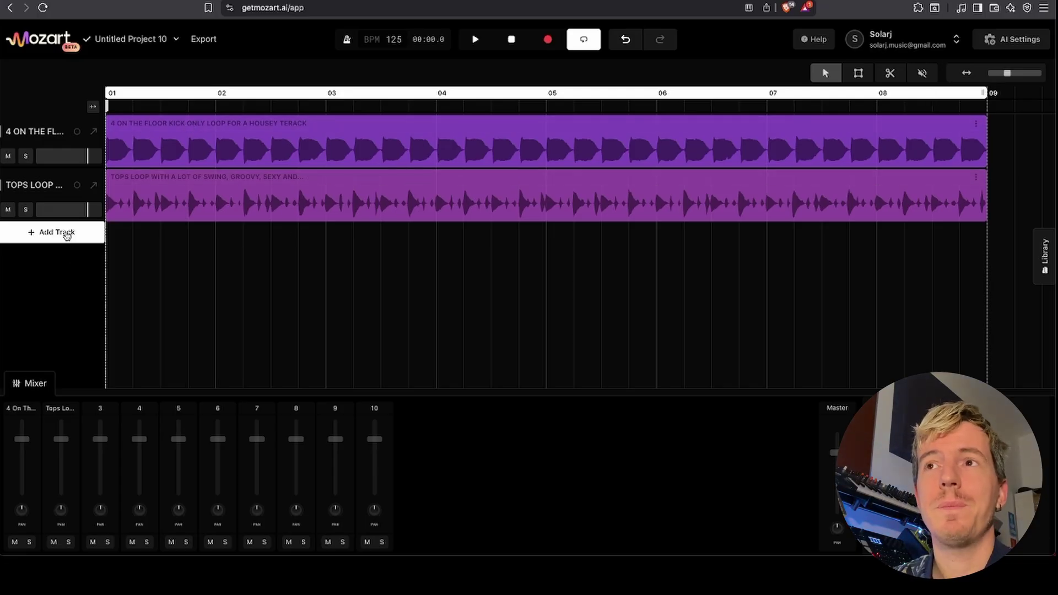
pyautogui.click(60, 232)
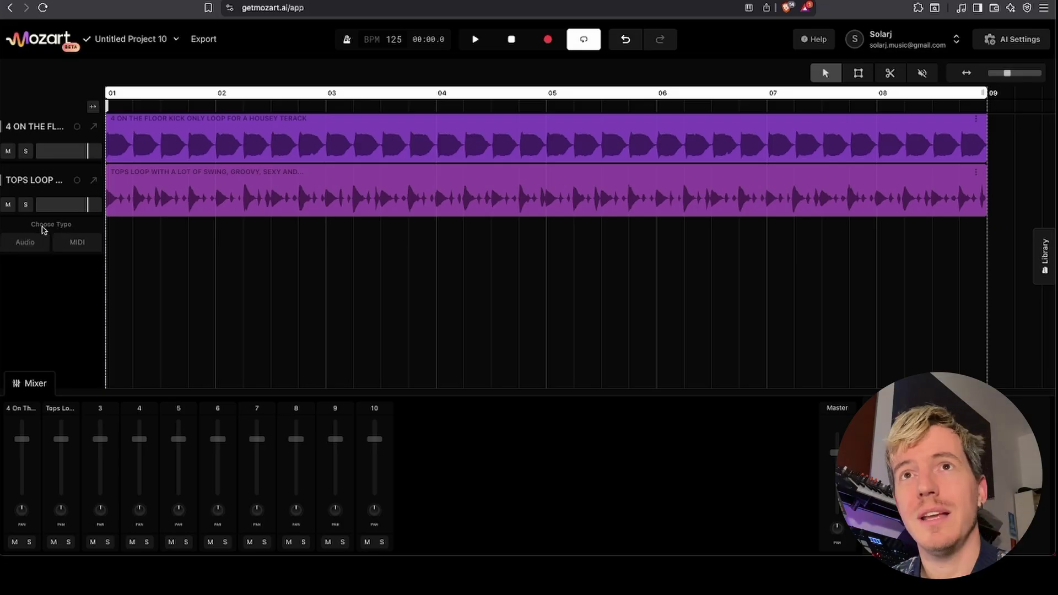
pyautogui.click(76, 243)
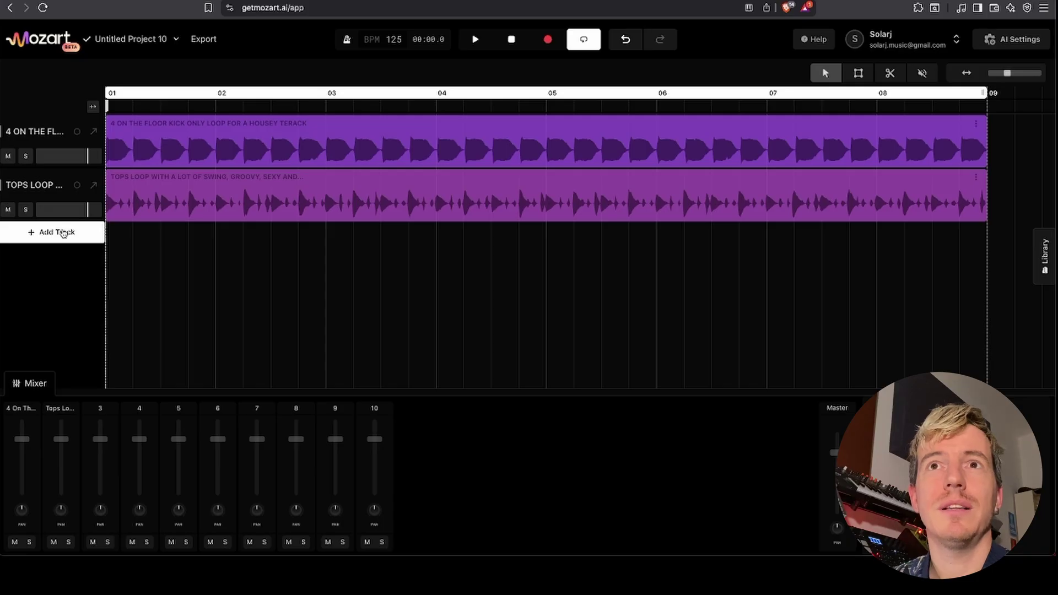
pyautogui.click(52, 232)
pyautogui.click(28, 241)
pyautogui.click(38, 234)
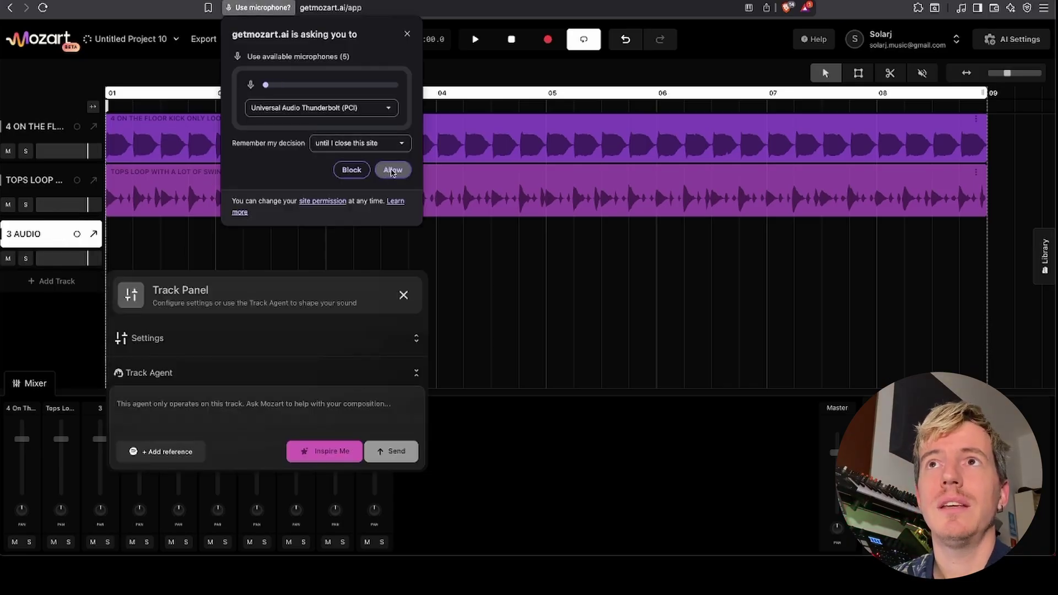
pyautogui.click(384, 172)
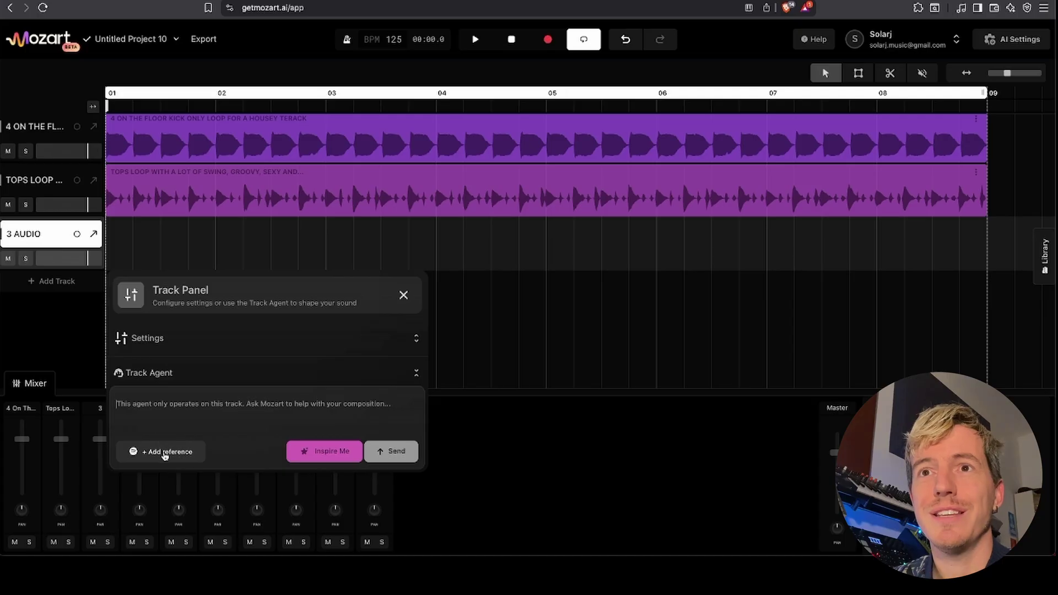
# Add Carl Cox as an artist reference for the agent of the third audio track
pyautogui.click(164, 455)
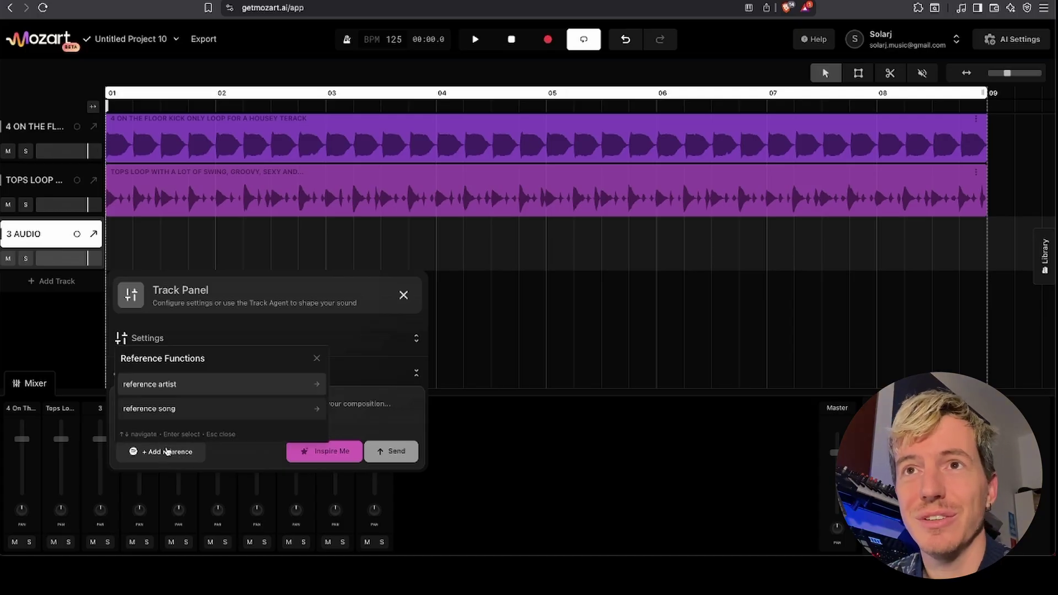
pyautogui.click(183, 389)
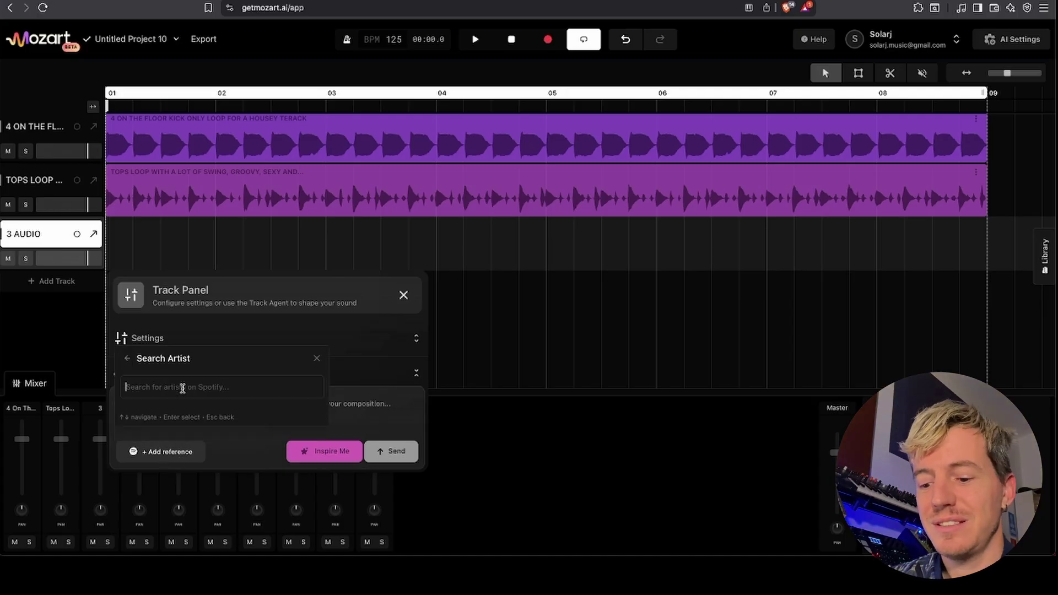
pyautogui.write('carl cox')
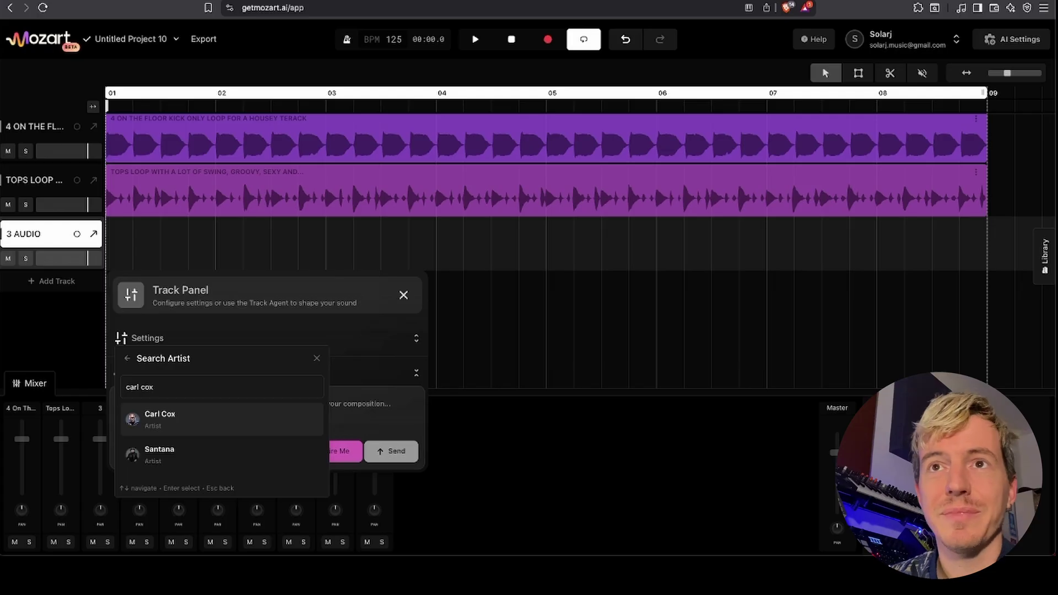
pyautogui.click(180, 431)
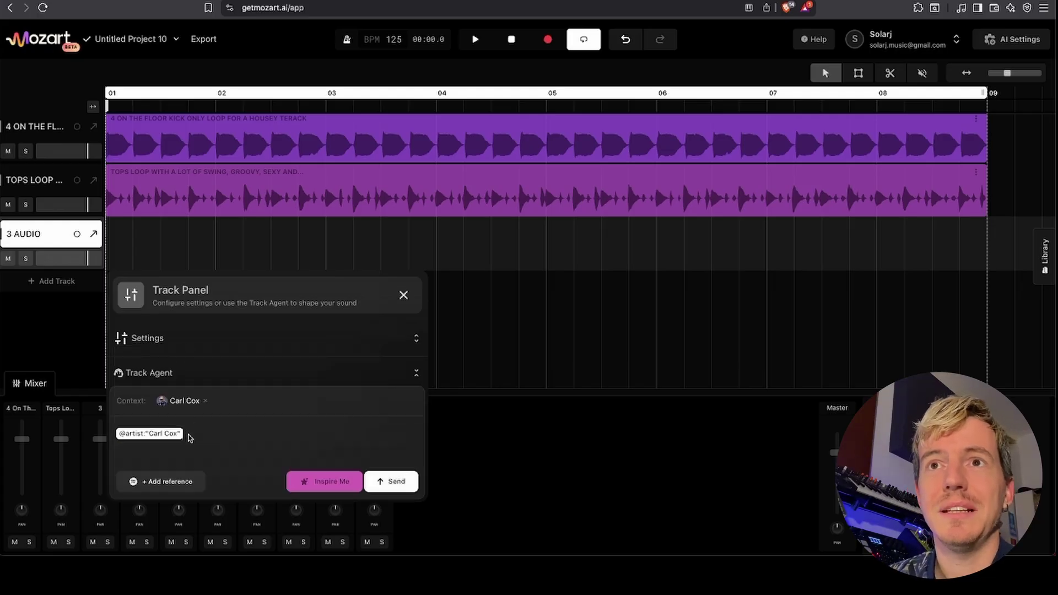
# Generate audio from the prompt "make a sexy bassline mostly upbeat notes in the style of house and carl cox in particular"
pyautogui.write('make')
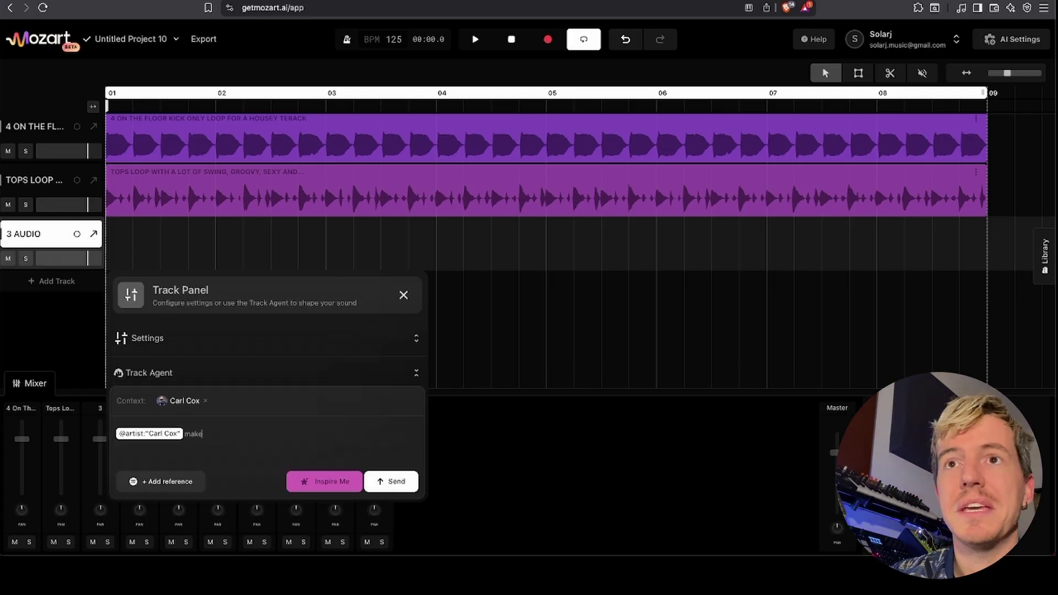
pyautogui.write(' a sexy bassl')
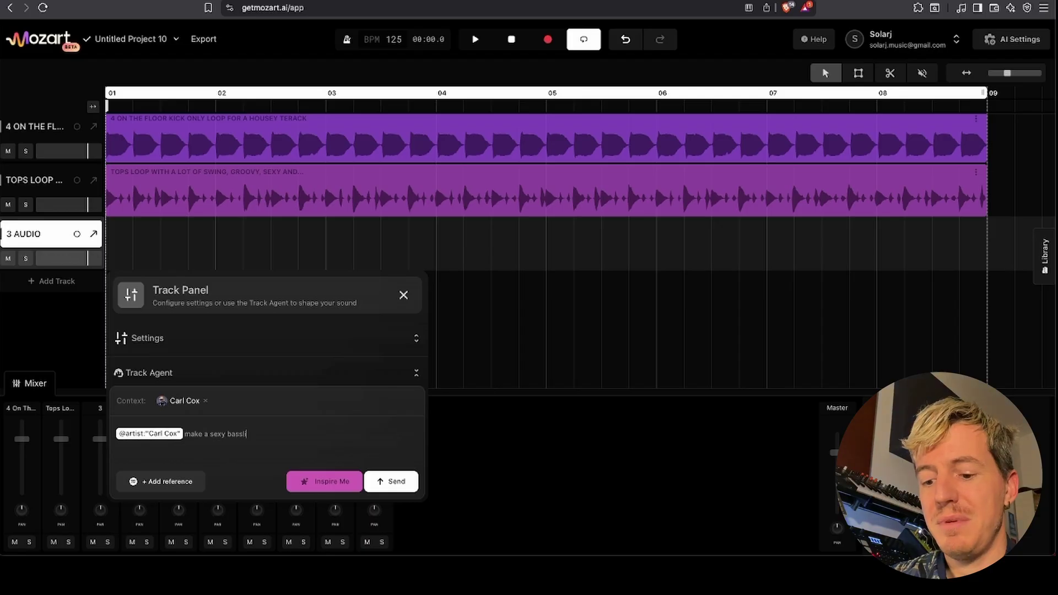
pyautogui.write('ine mos')
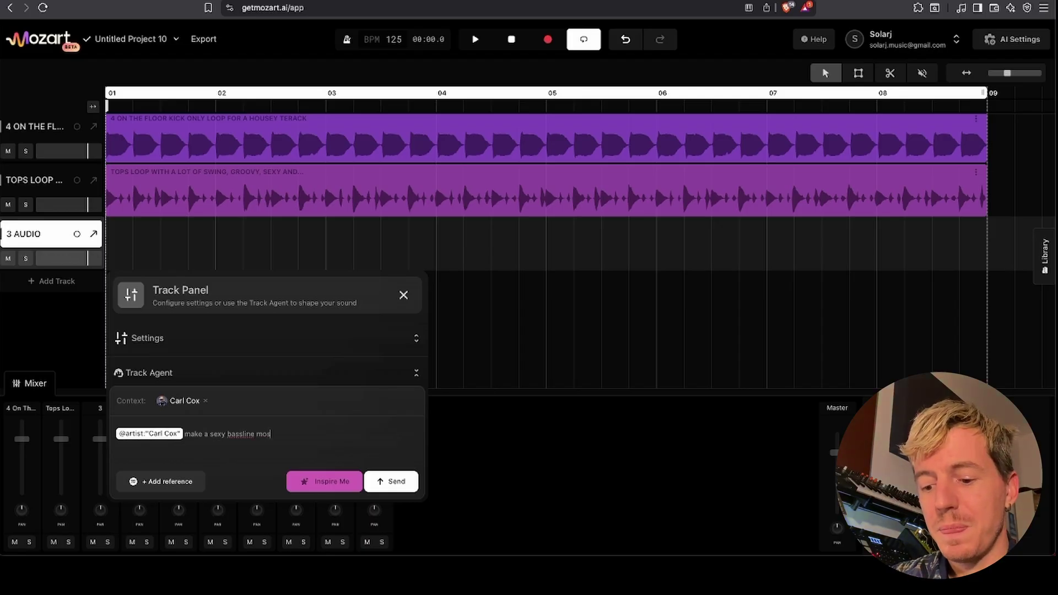
pyautogui.write('tly upbeat')
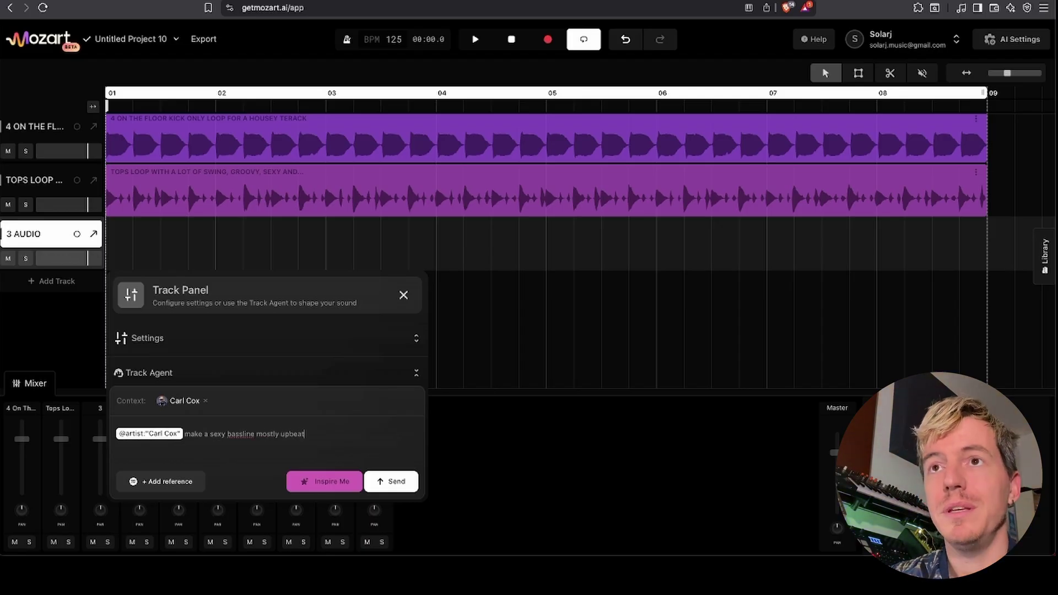
pyautogui.write(' notes')
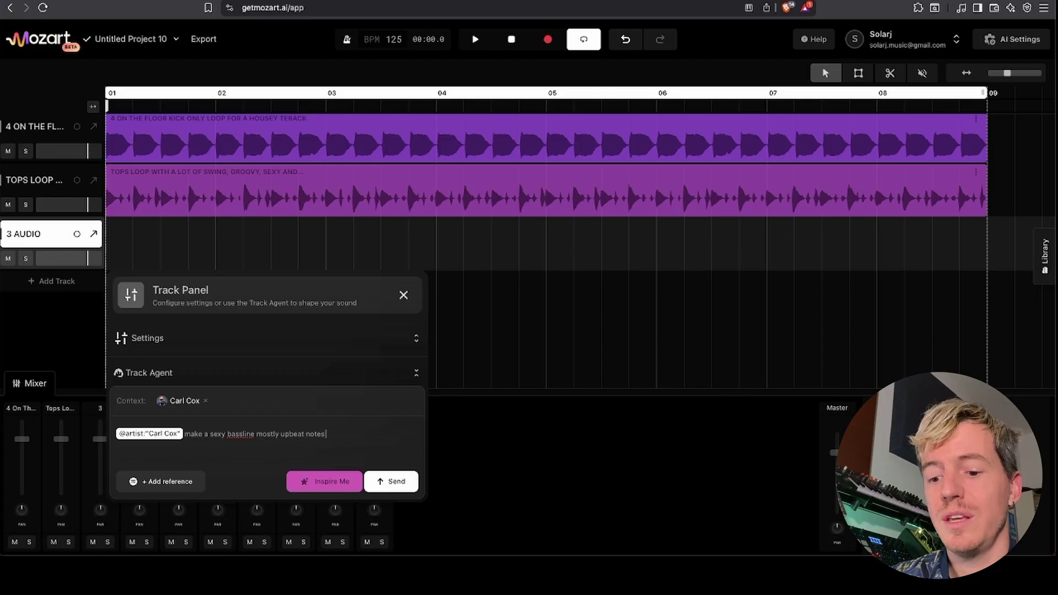
pyautogui.write(' in the style')
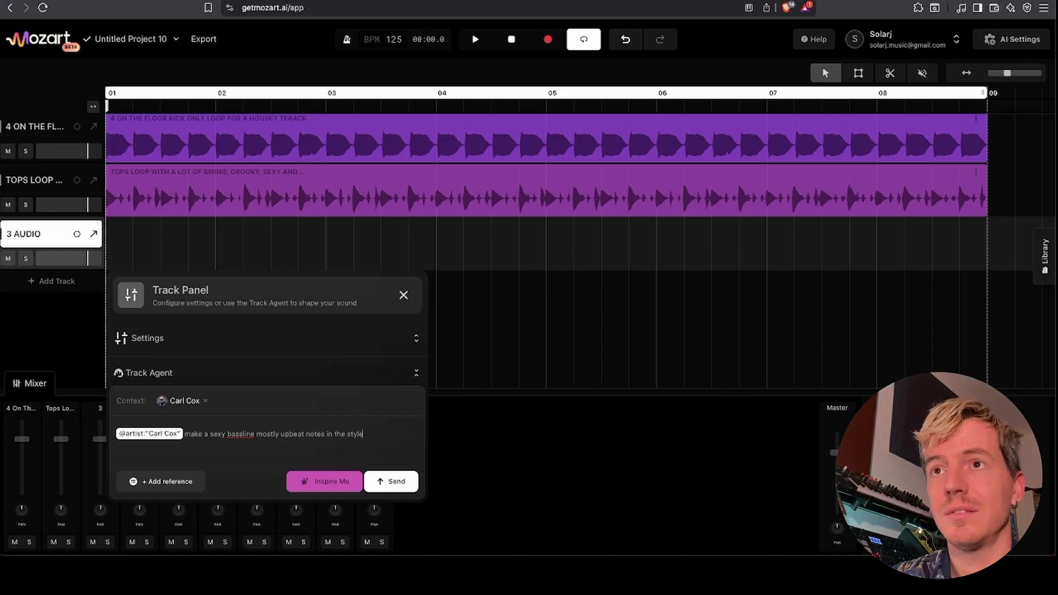
pyautogui.write(' of house and car')
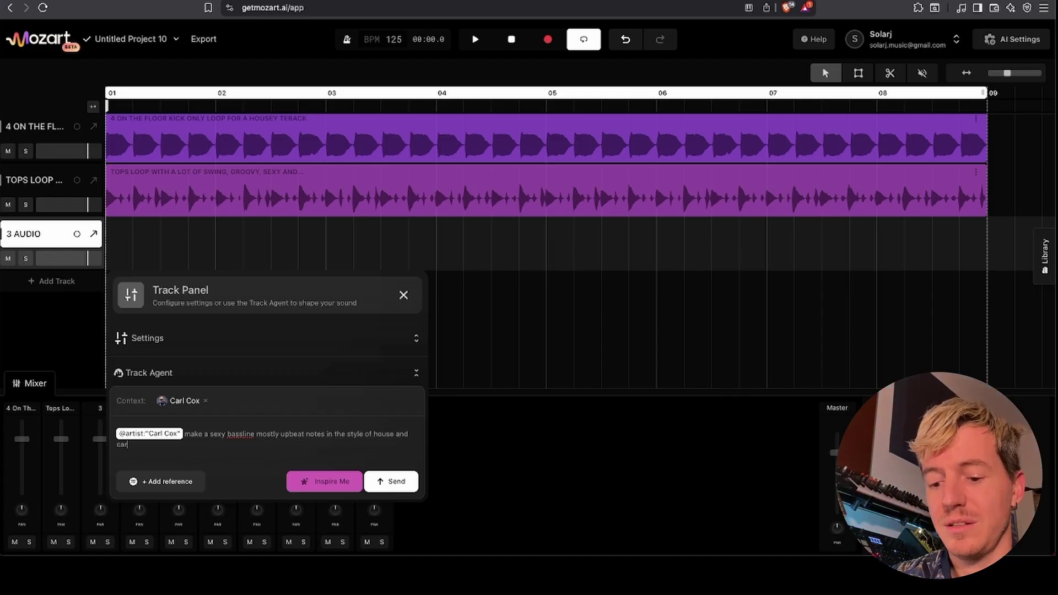
pyautogui.write('l cox in pa')
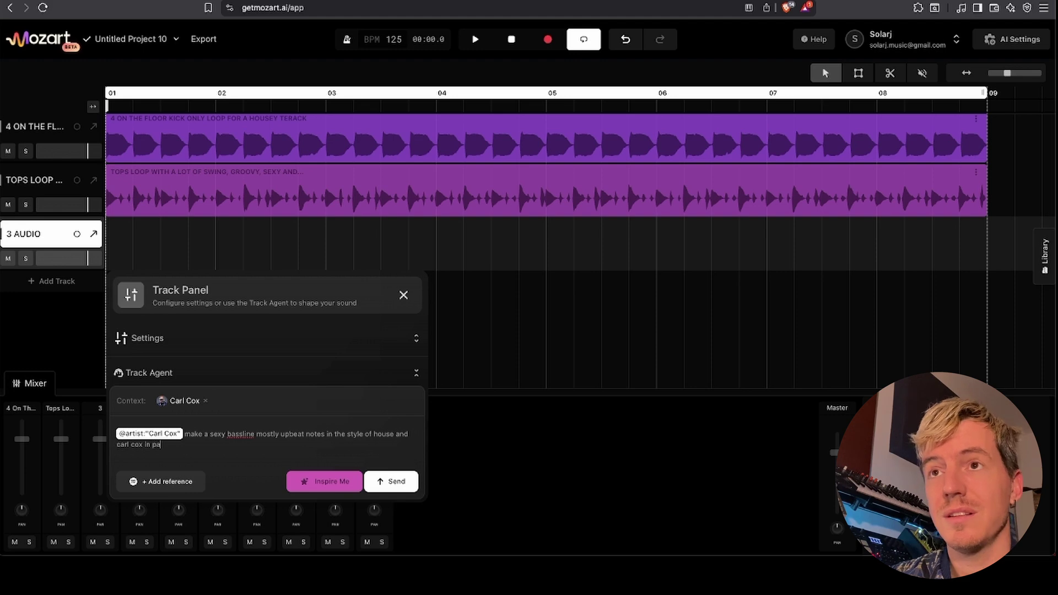
pyautogui.write('rticular')
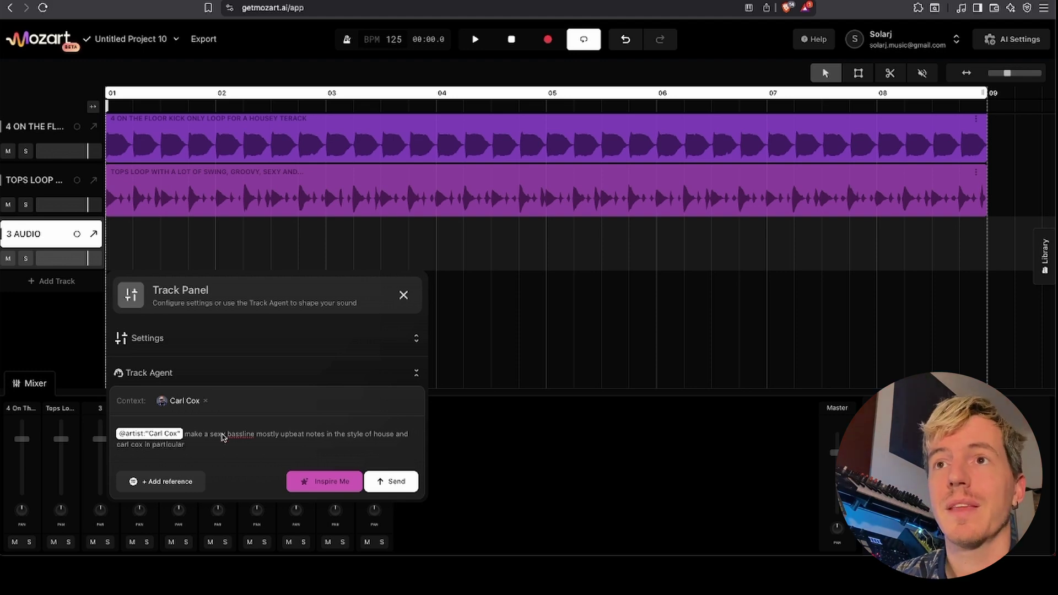
pyautogui.click(394, 485)
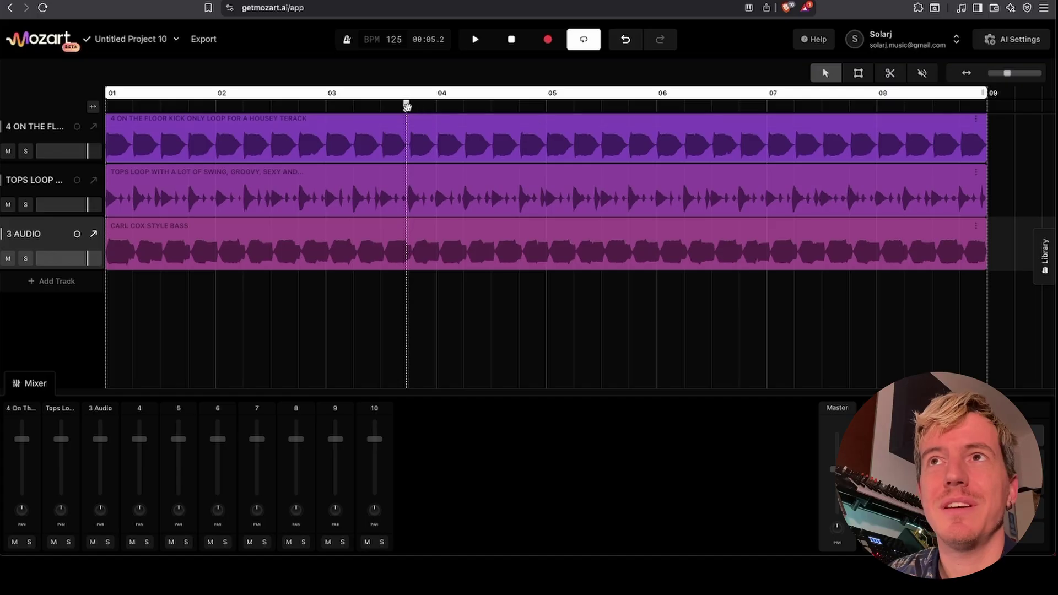
# Return the playhead to the start and play the kick, tops and bass loops together
pyautogui.moveTo(407, 106); pyautogui.dragTo(94, 130)
pyautogui.press('space')
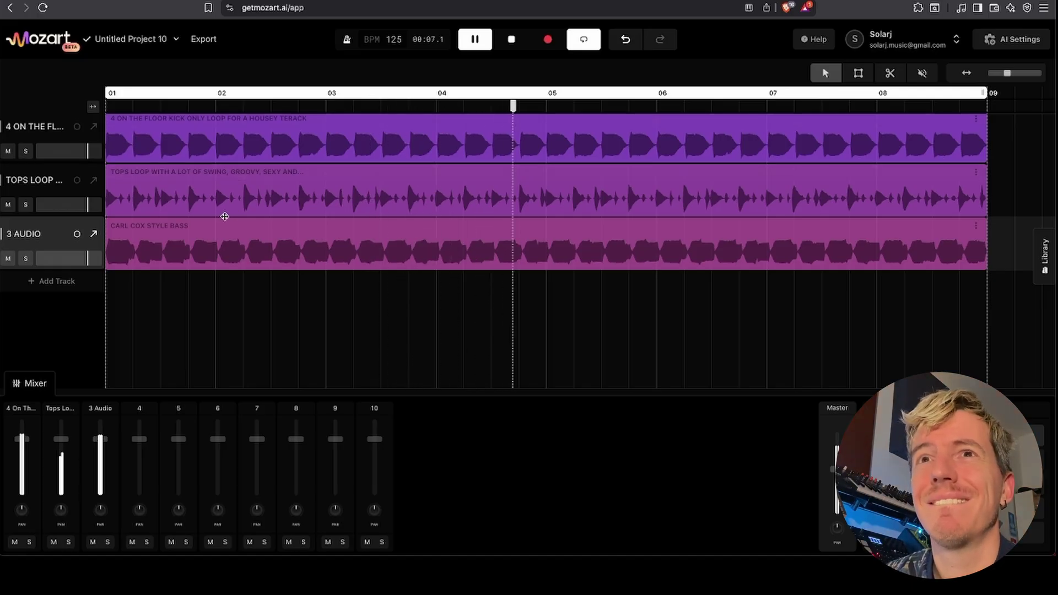
pyautogui.press('space')
# Add a fourth audio track and create an empty clip on it spanning bars 1 to 8
pyautogui.click(78, 282)
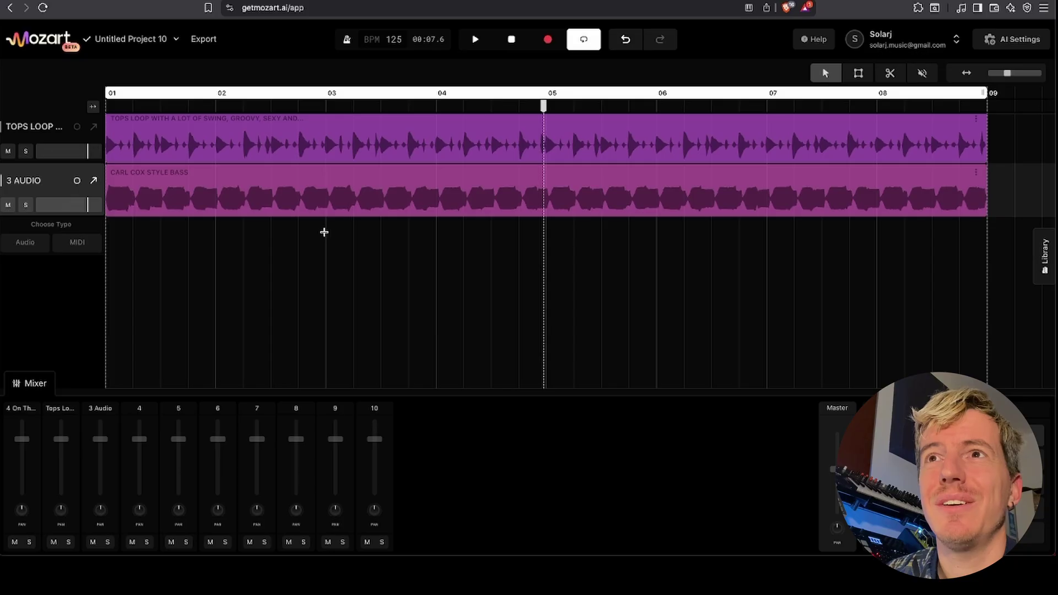
pyautogui.click(25, 243)
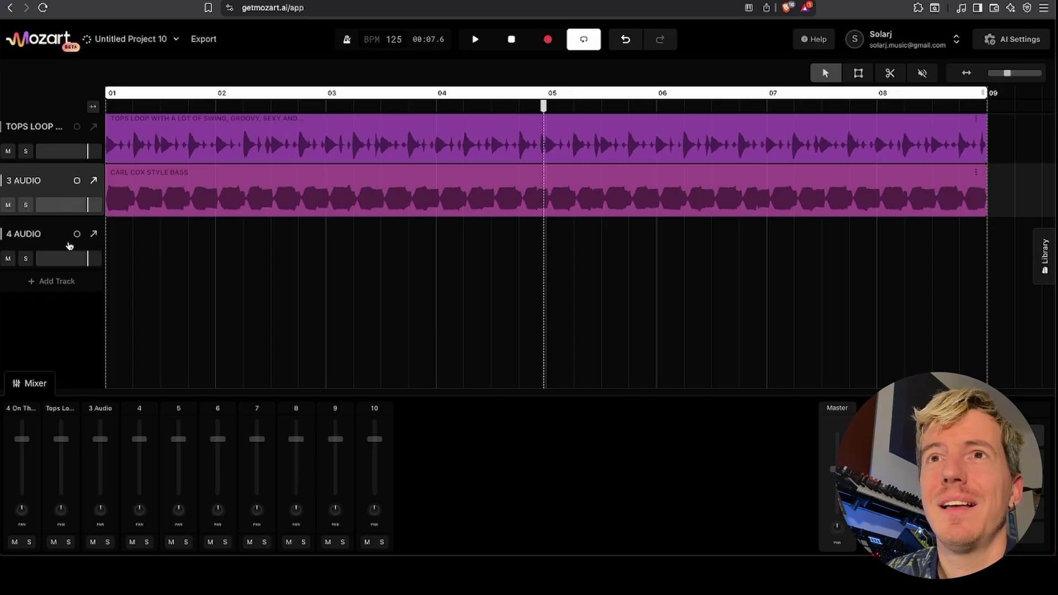
pyautogui.moveTo(108, 242); pyautogui.dragTo(1017, 206)
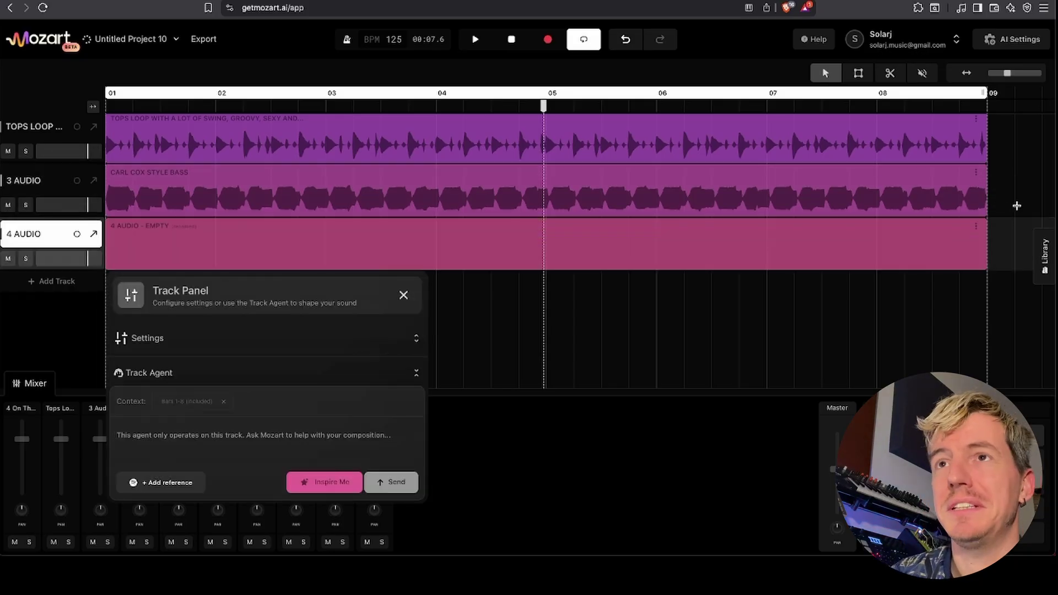
# Generate the clip from the prompt "Add a guitar loop in the style of daft punk" with a song reference, and play the arrangement
pyautogui.write('Add')
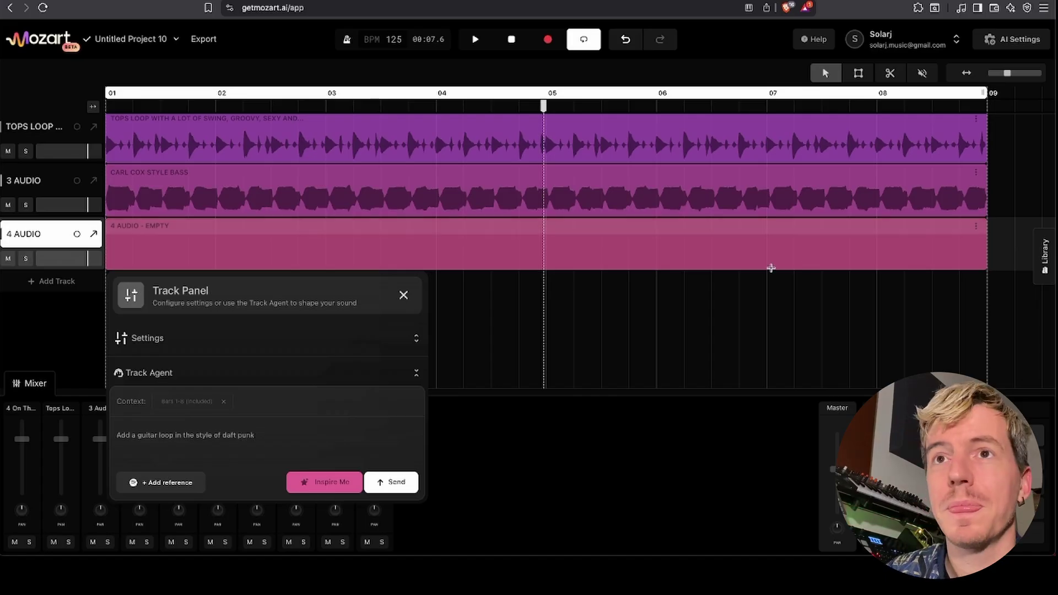
pyautogui.click(154, 489)
pyautogui.click(161, 441)
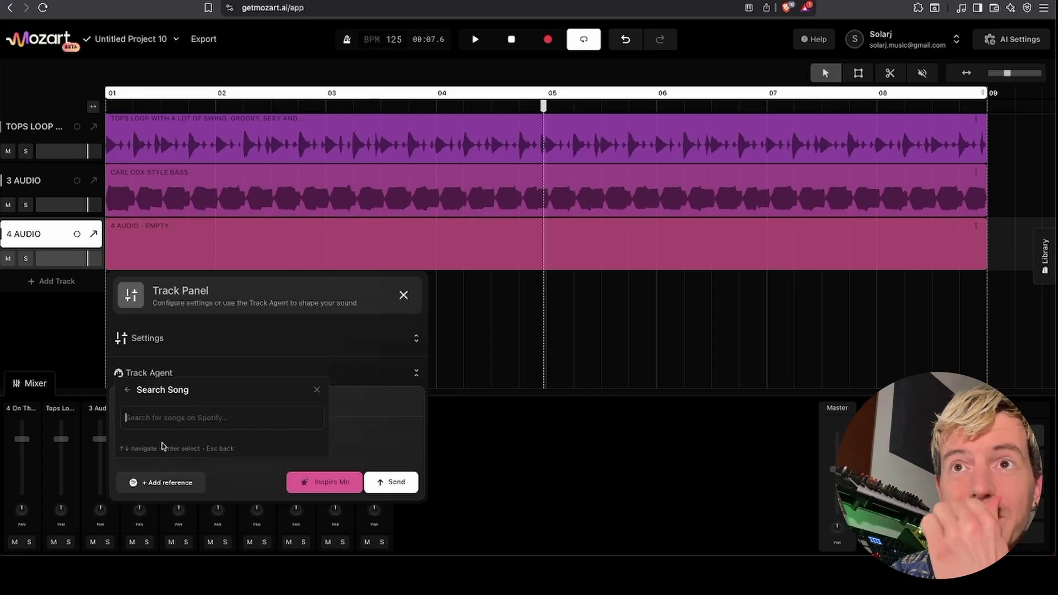
pyautogui.write('get')
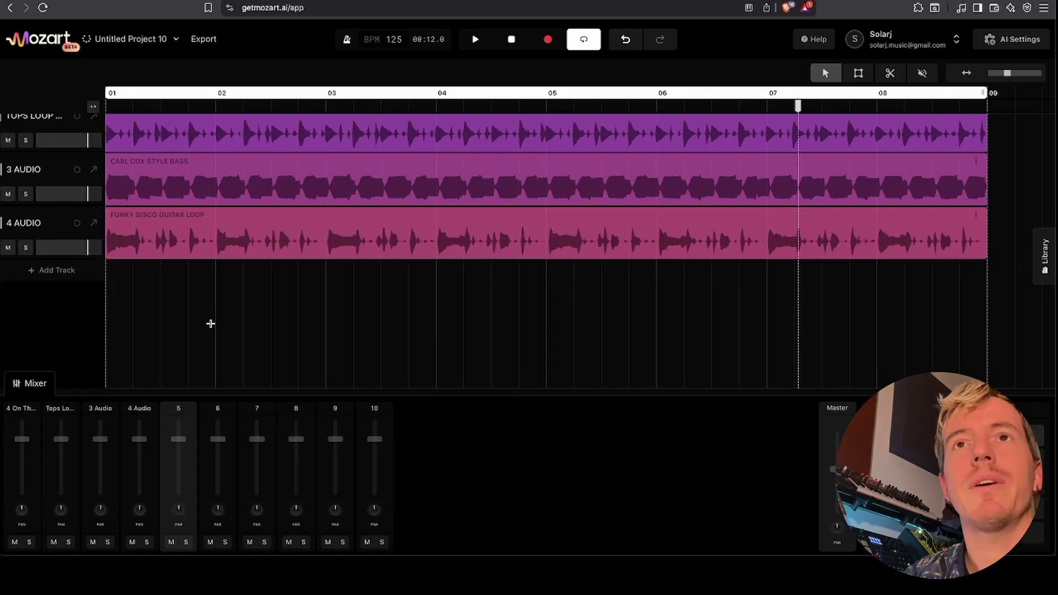
pyautogui.press('space')
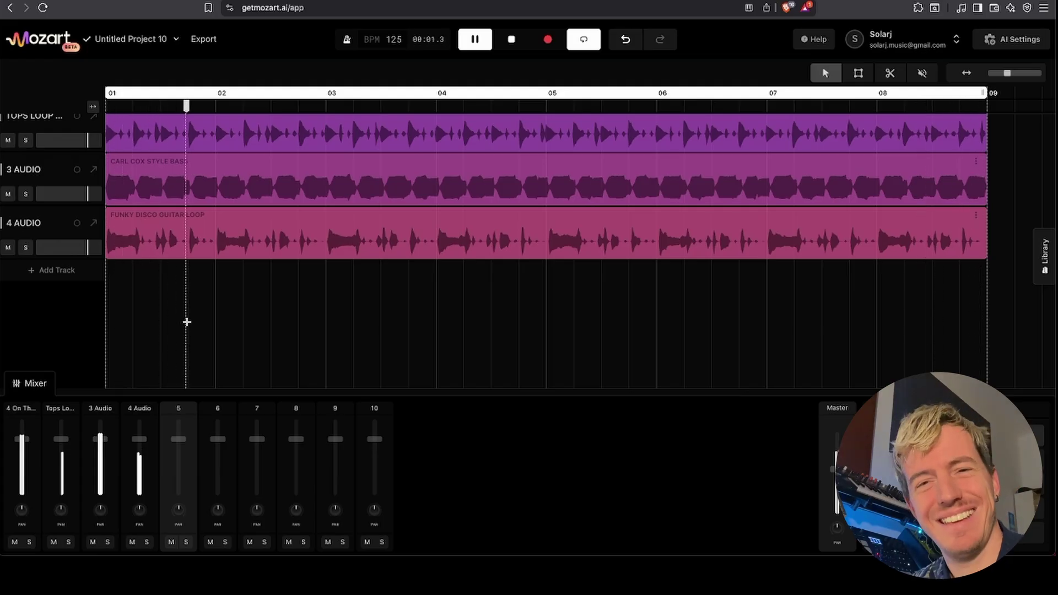
pyautogui.press('space')
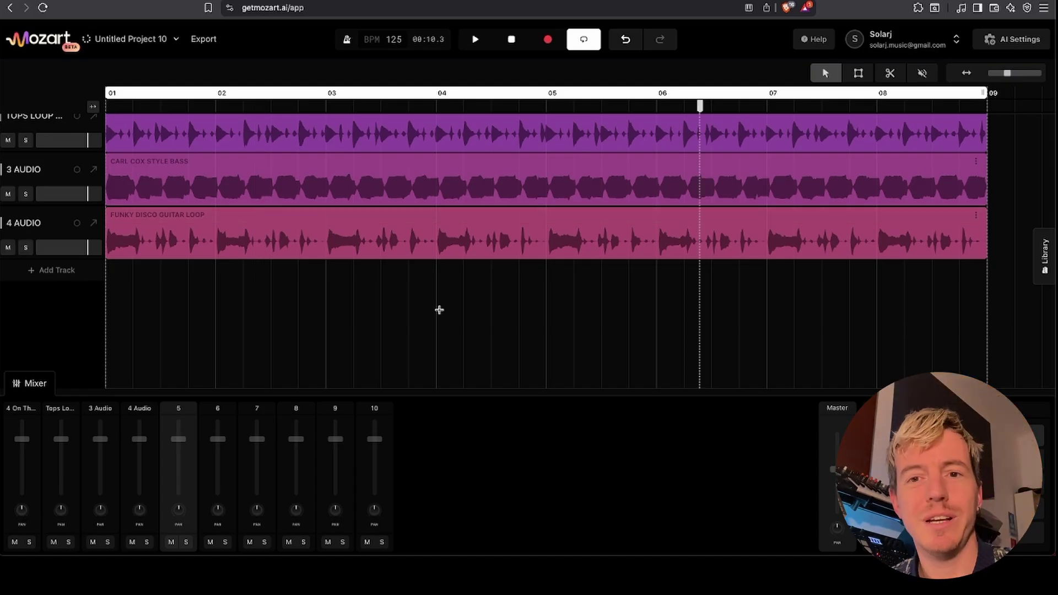
# Add a MIDI track and set its Polysynth instrument to the Bass Synth preset
pyautogui.click(77, 271)
pyautogui.click(77, 240)
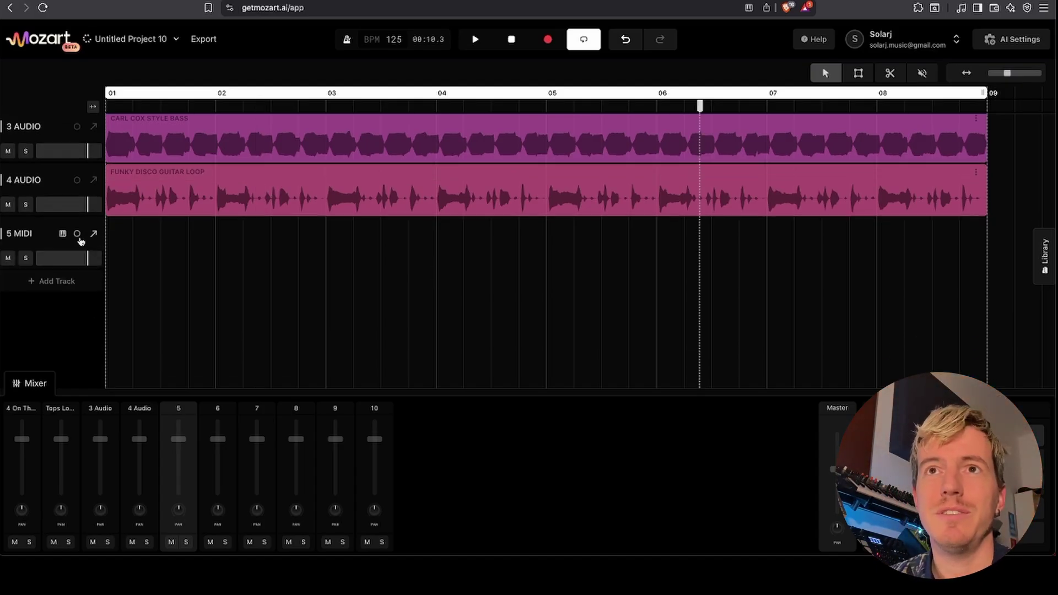
pyautogui.click(63, 233)
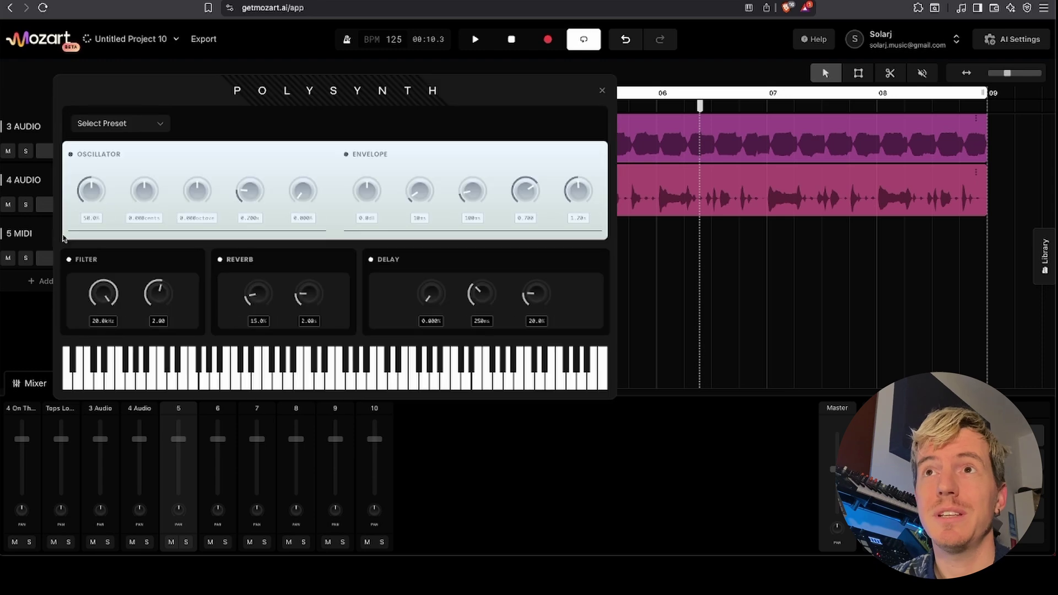
pyautogui.moveTo(255, 91); pyautogui.dragTo(467, 87)
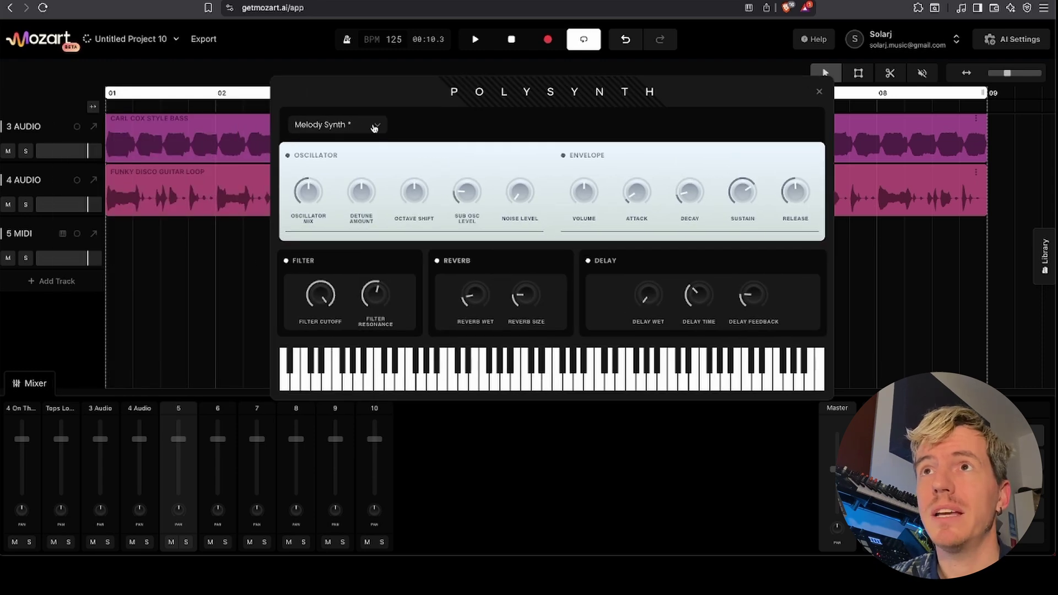
pyautogui.click(374, 125)
pyautogui.click(337, 187)
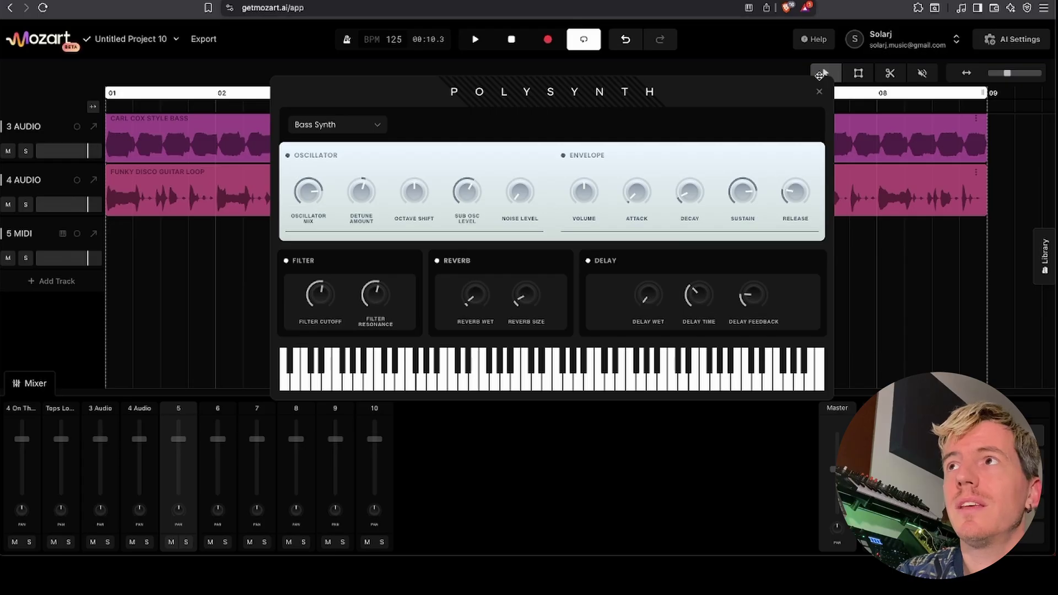
pyautogui.click(821, 93)
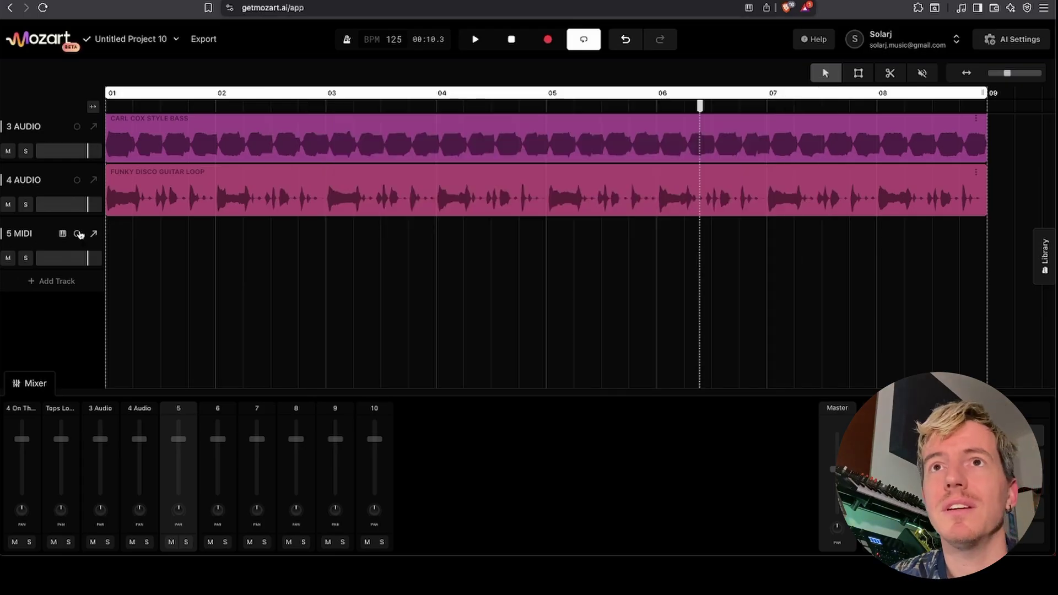
# Record a MIDI part across the eight bars on the new MIDI track and play it back briefly
pyautogui.click(548, 39)
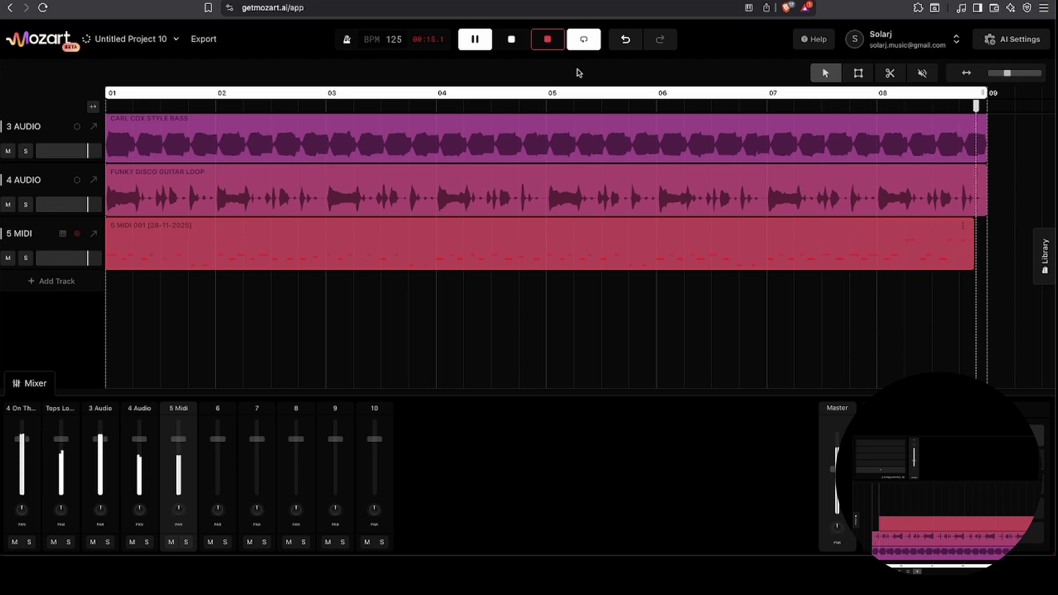
pyautogui.press('space')
pyautogui.press('space')
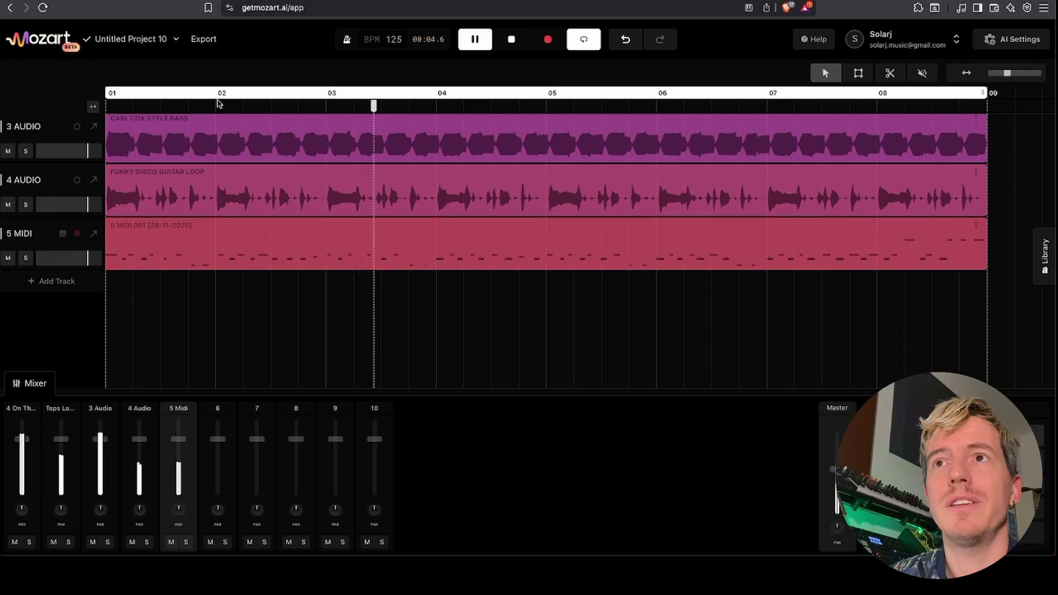
pyautogui.press('space')
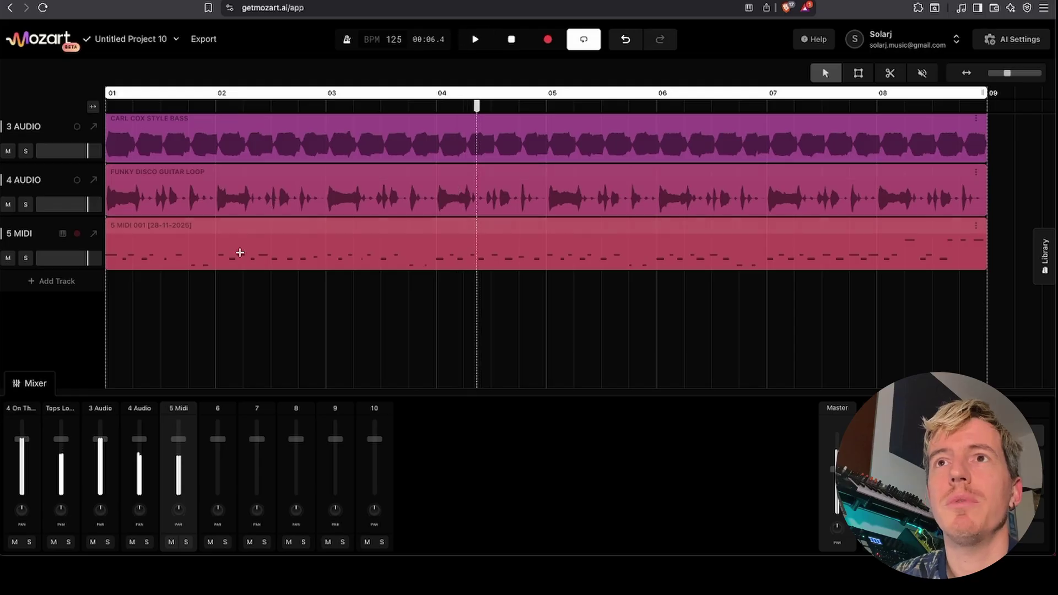
# Try to generate improvisations for bars 3 to 6 of the recorded MIDI clip
pyautogui.moveTo(260, 245); pyautogui.dragTo(694, 247)
pyautogui.moveTo(326, 256); pyautogui.dragTo(766, 260)
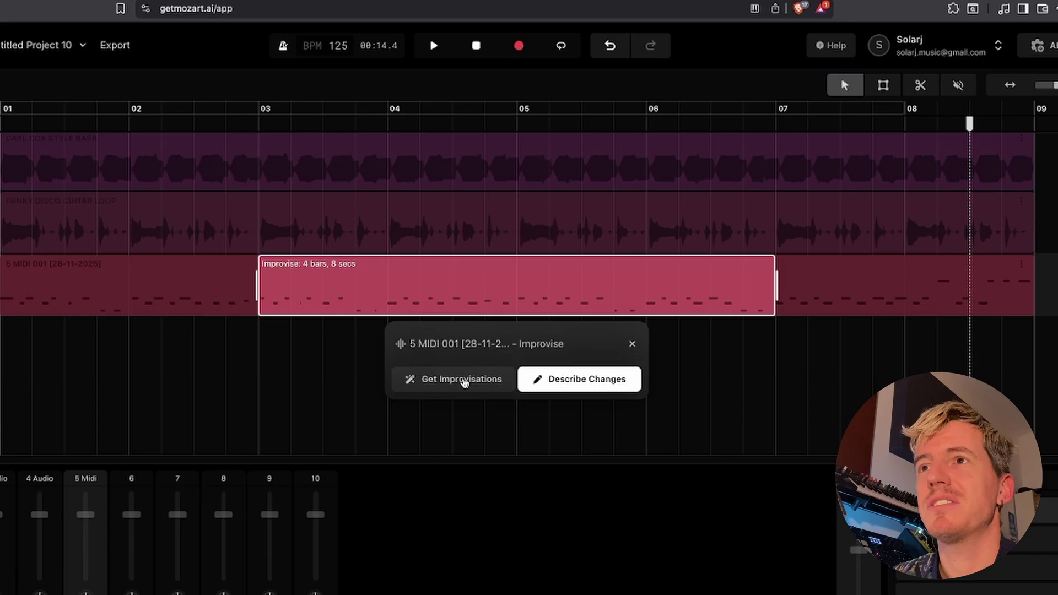
pyautogui.click(464, 380)
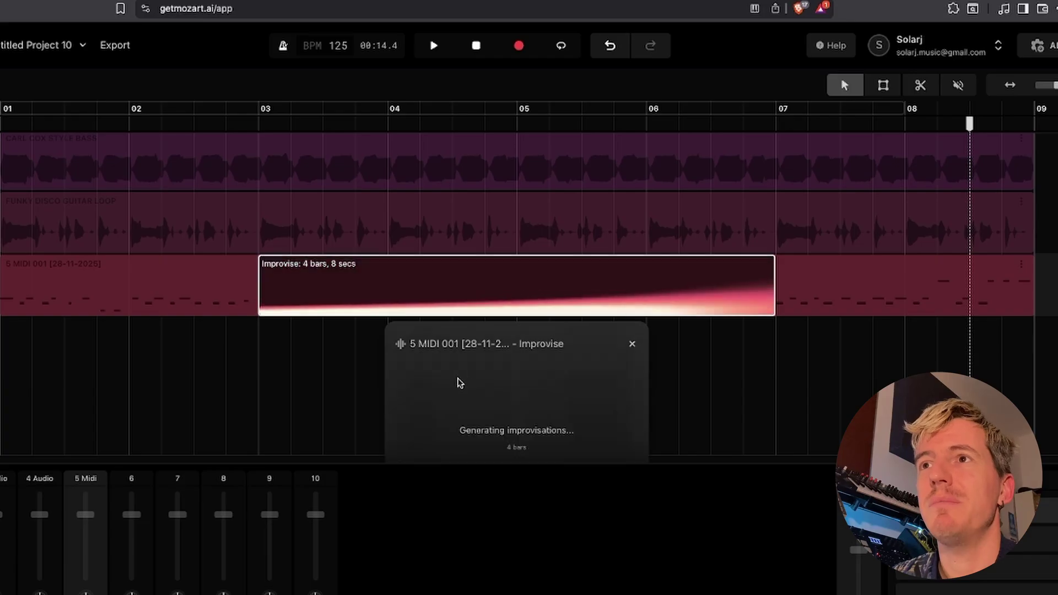
pyautogui.click(631, 344)
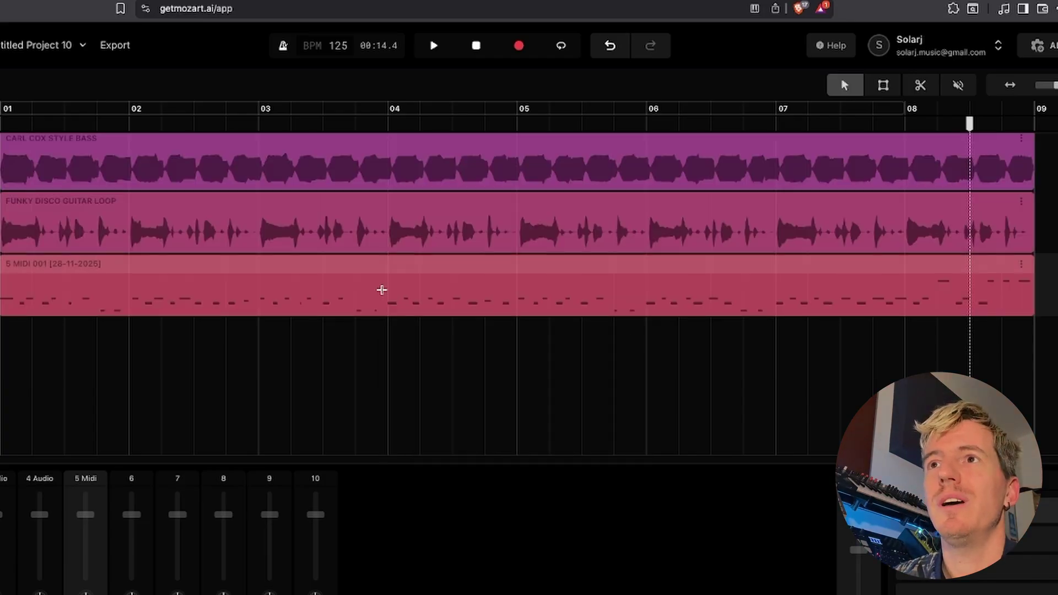
# Generate improvisations for bars 4 to 7 of the MIDI clip, browse through to Improv 4, and discard them
pyautogui.moveTo(387, 288); pyautogui.dragTo(905, 296)
pyautogui.click(717, 385)
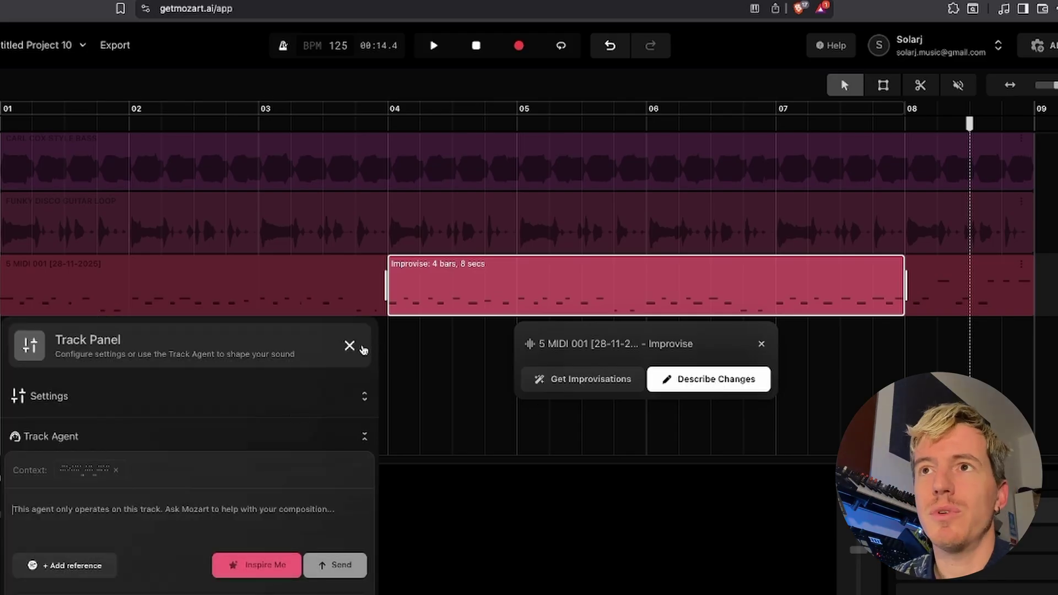
pyautogui.click(349, 345)
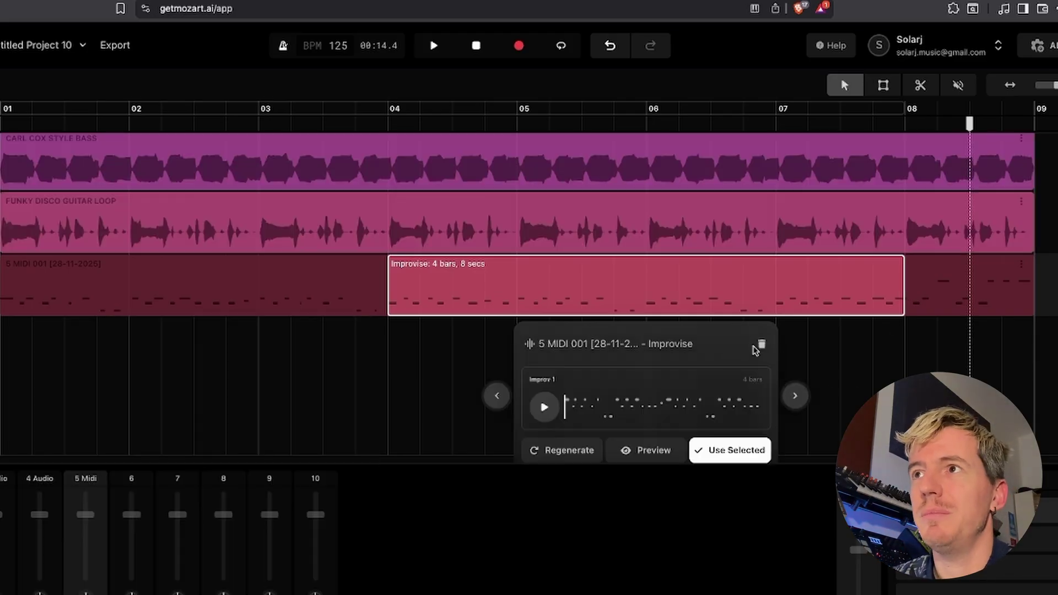
pyautogui.click(795, 397)
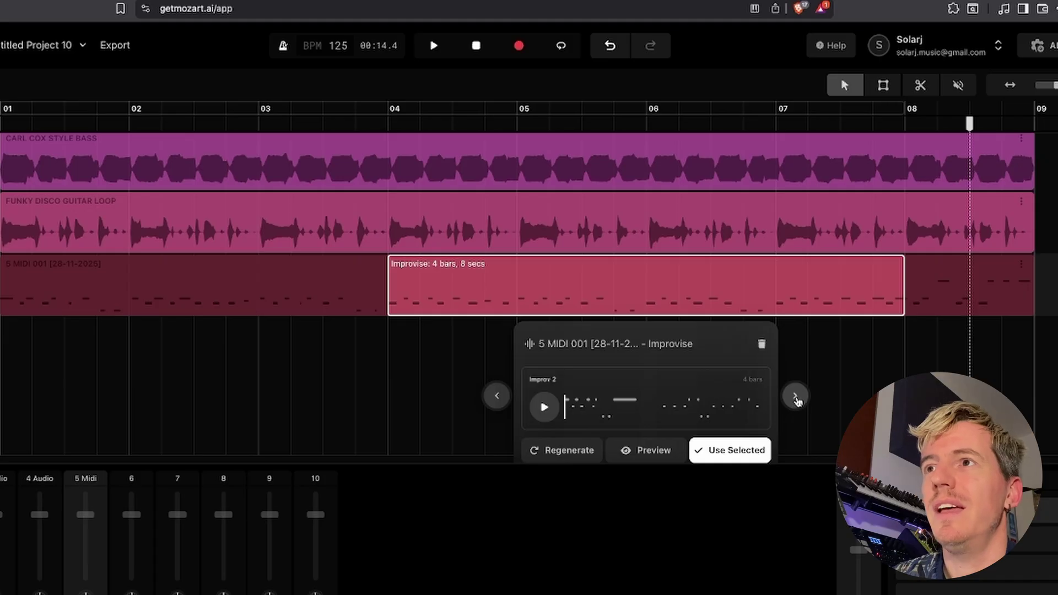
pyautogui.click(796, 397)
pyautogui.click(795, 398)
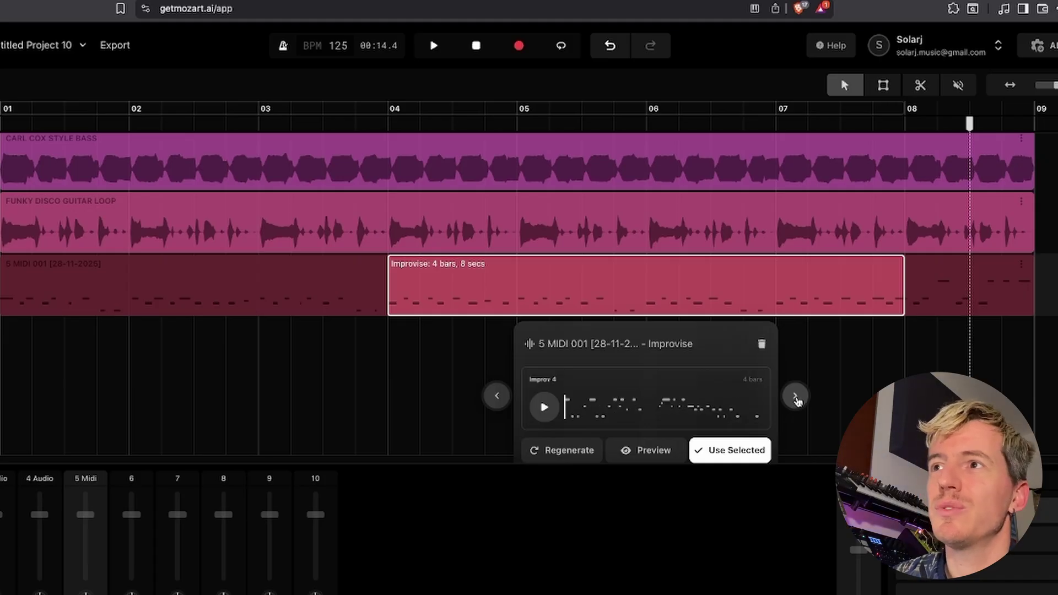
pyautogui.click(762, 344)
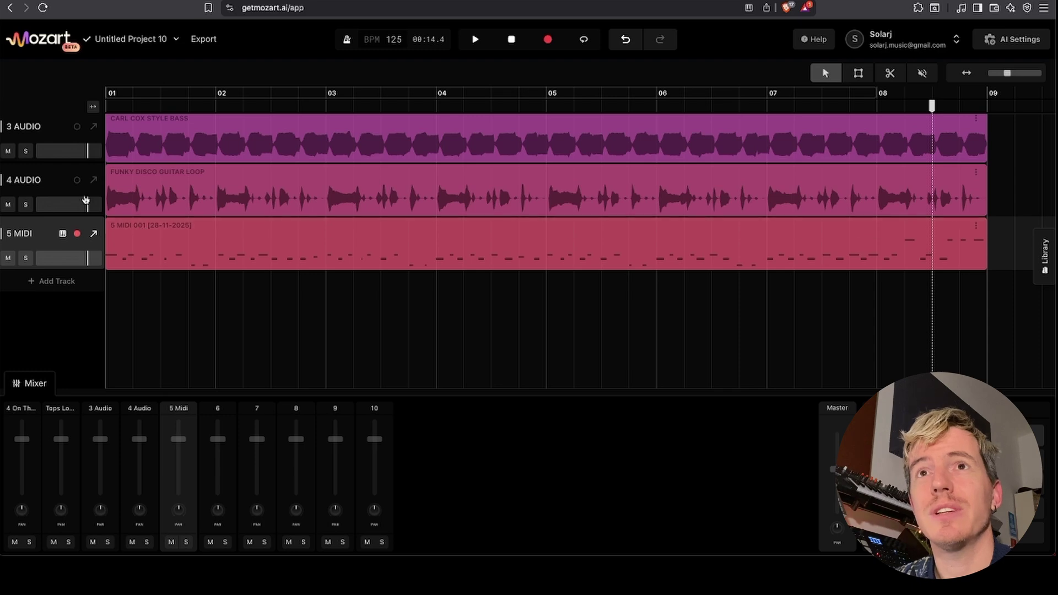
# Add an EQ to the tops loop channel and pull its band 1 low shelf down to cut the low end
pyautogui.scroll(2, 35, 259)
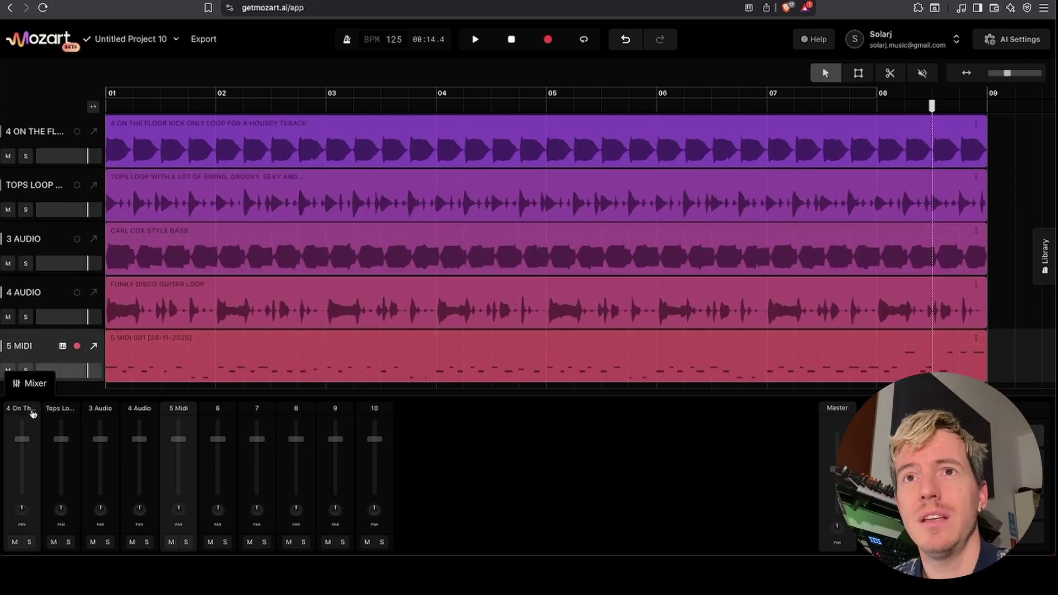
pyautogui.click(63, 411)
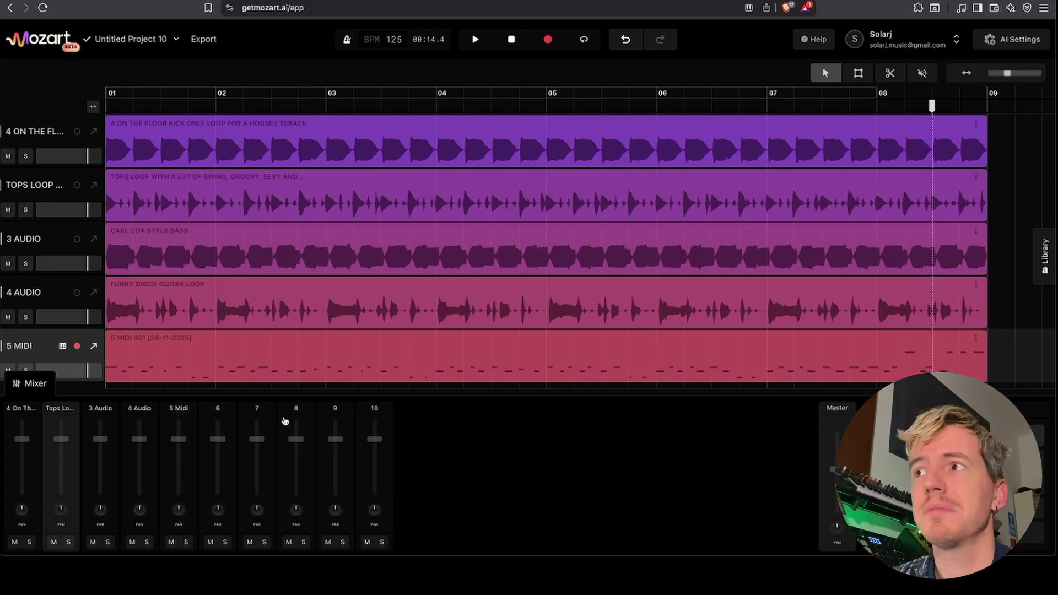
pyautogui.click(951, 435)
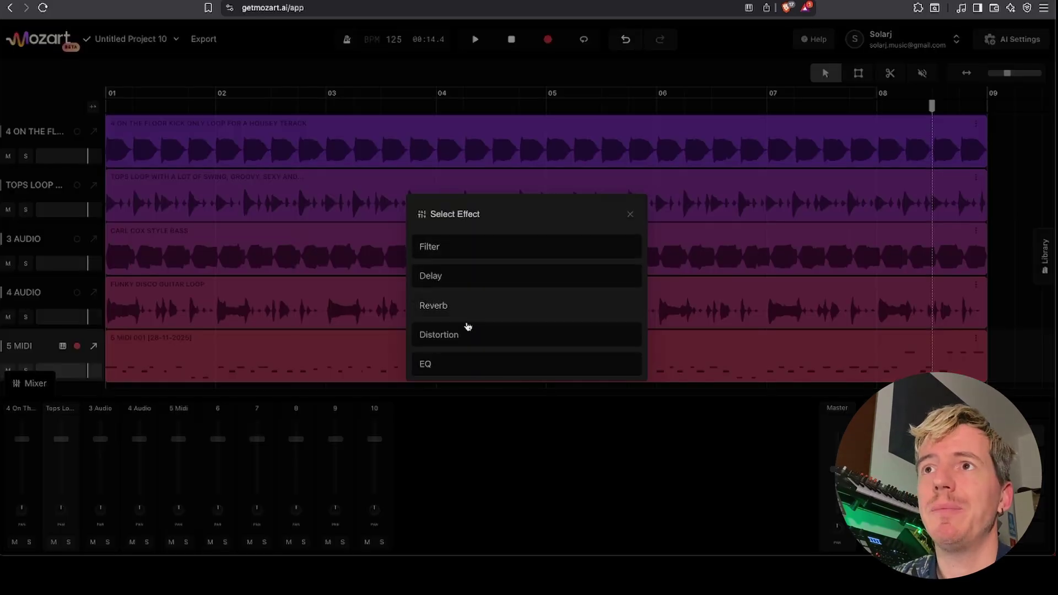
pyautogui.click(450, 366)
pyautogui.moveTo(123, 246); pyautogui.dragTo(139, 337)
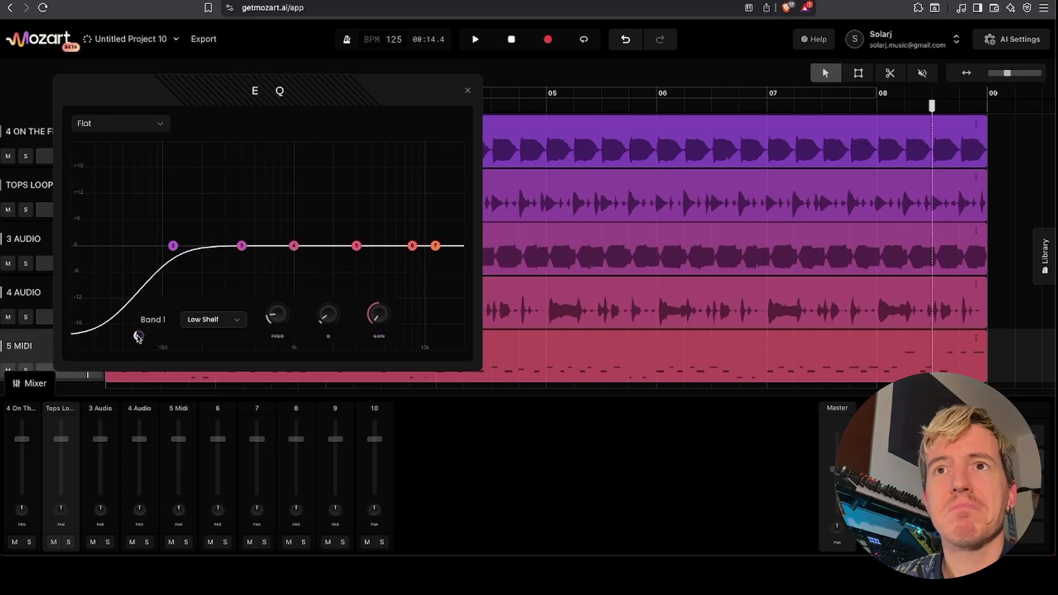
# Turn on looping, undo the last change, and audition the arrangement with the tops EQ before closing its window
pyautogui.press('space')
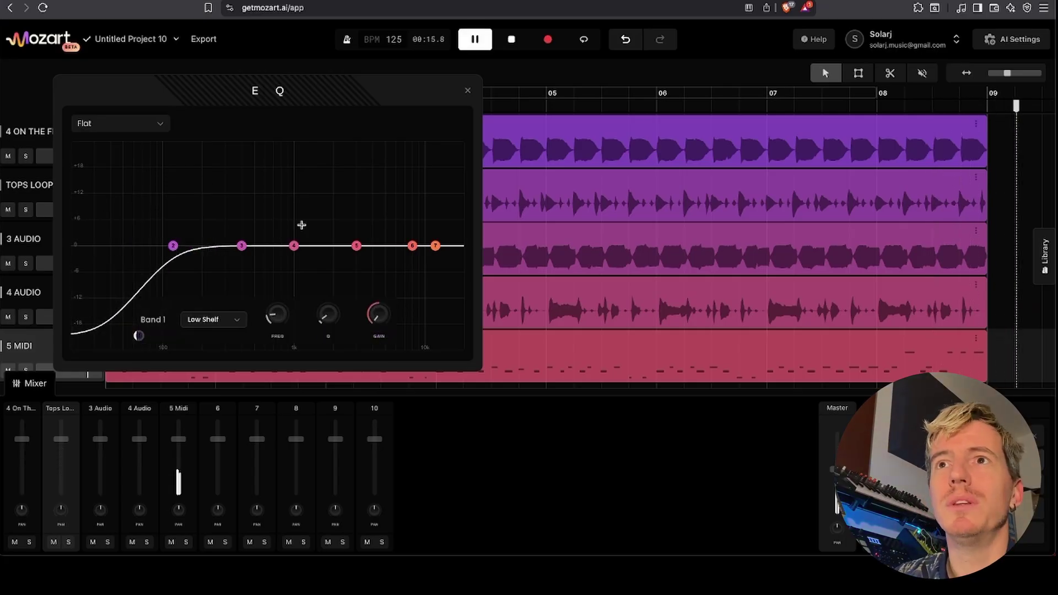
pyautogui.press('l')
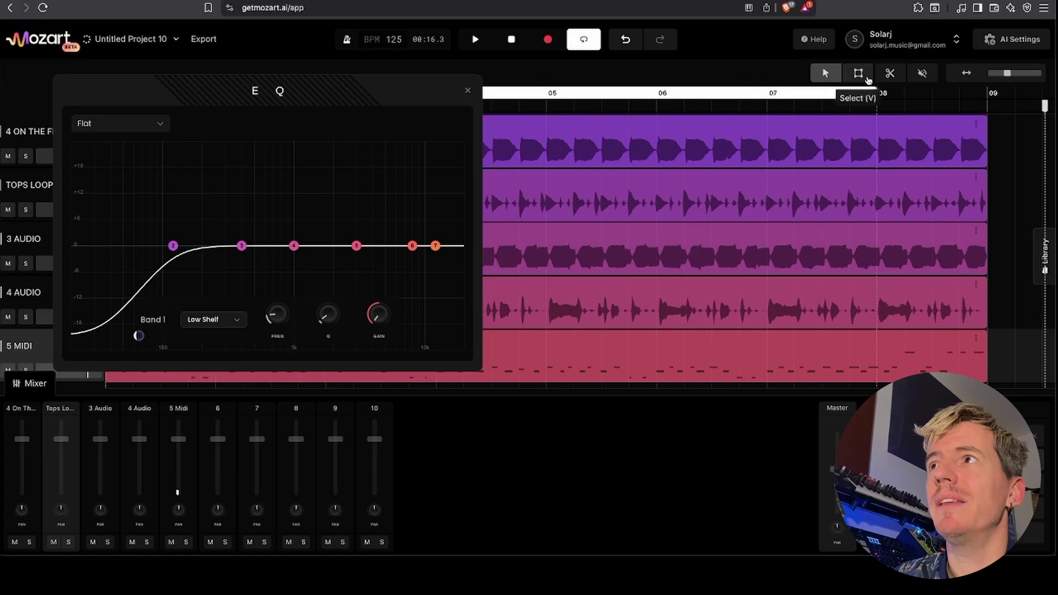
pyautogui.click(625, 39)
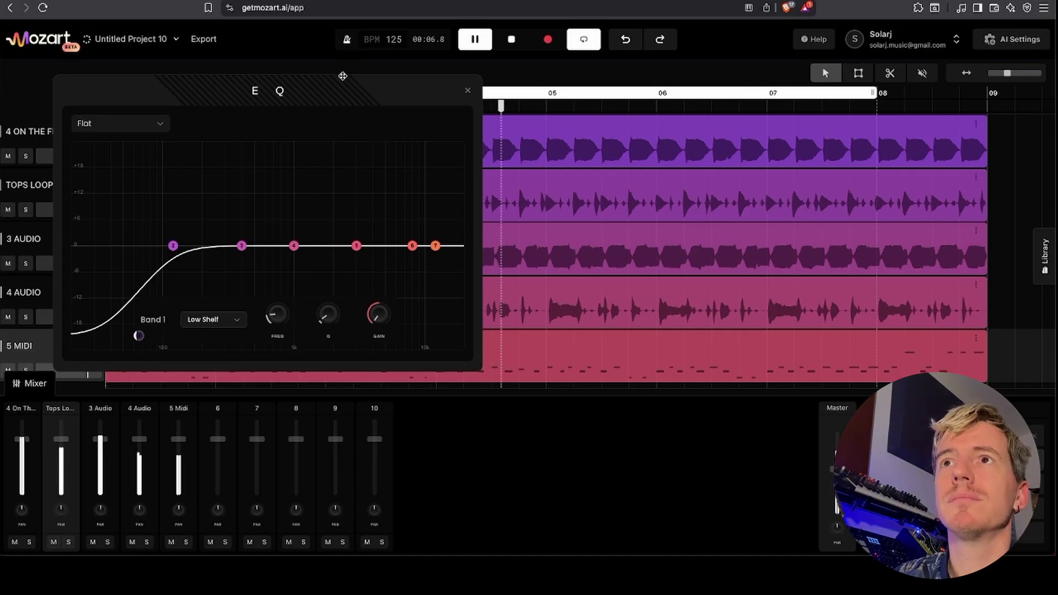
pyautogui.press('space')
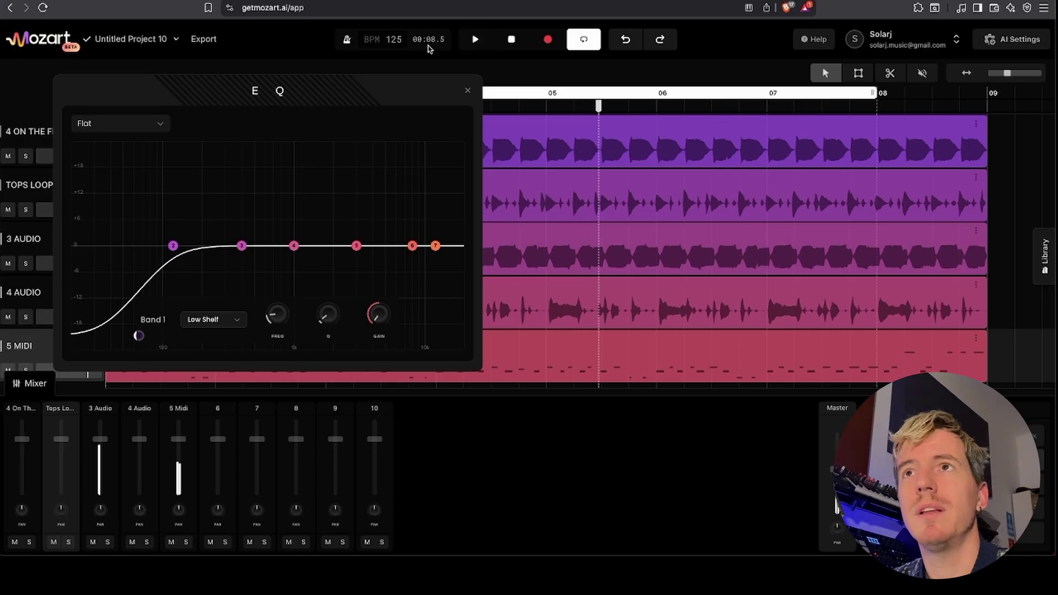
pyautogui.click(467, 92)
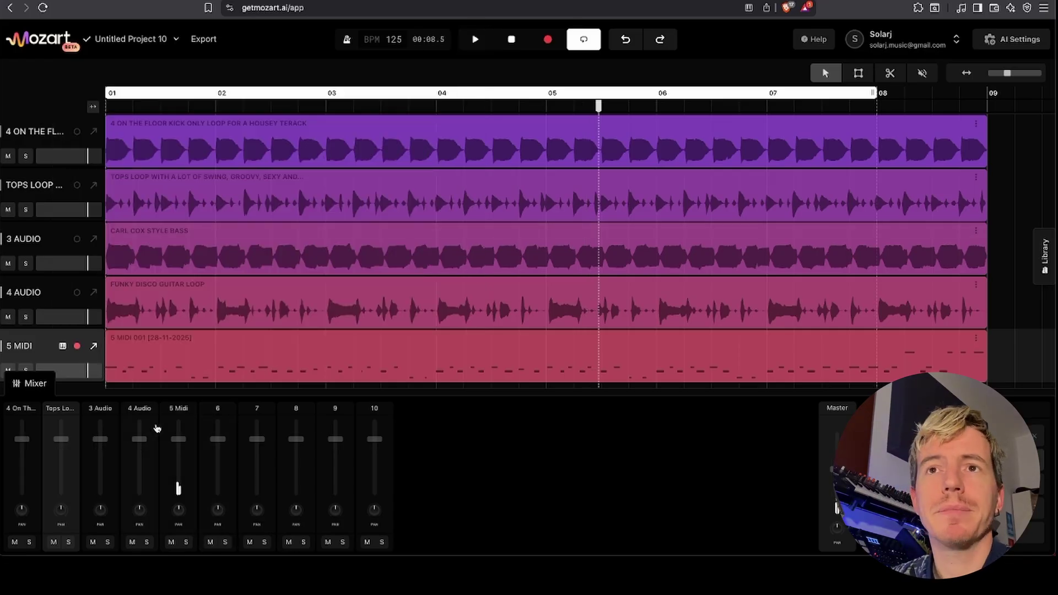
# Add an EQ to the kick loop channel and boost its band 2 bell by about 3.7 dB near 97 Hz
pyautogui.click(789, 416)
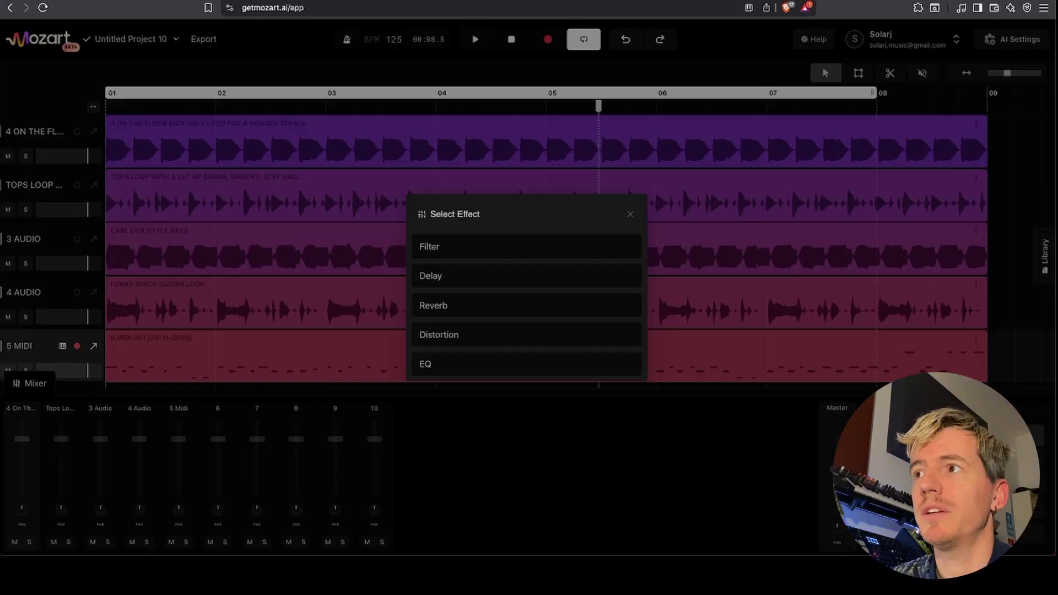
pyautogui.click(450, 364)
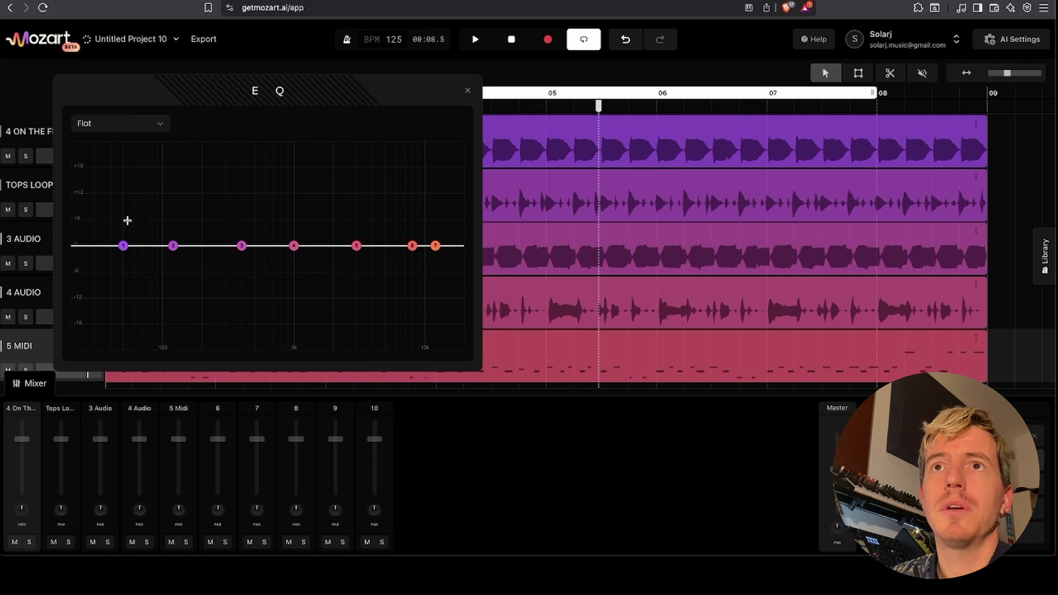
pyautogui.moveTo(170, 250); pyautogui.dragTo(159, 229)
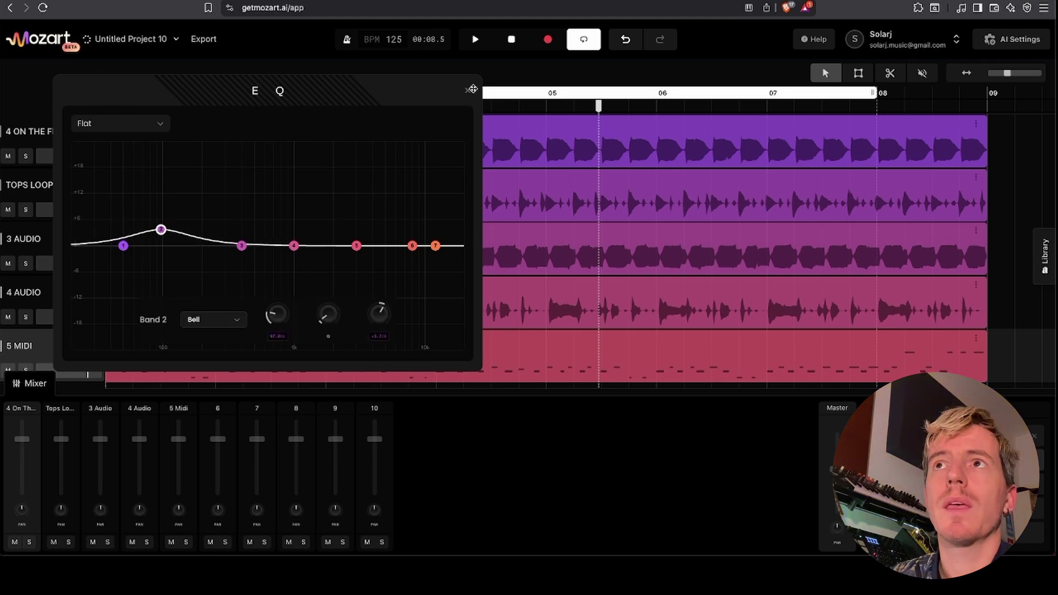
pyautogui.click(471, 89)
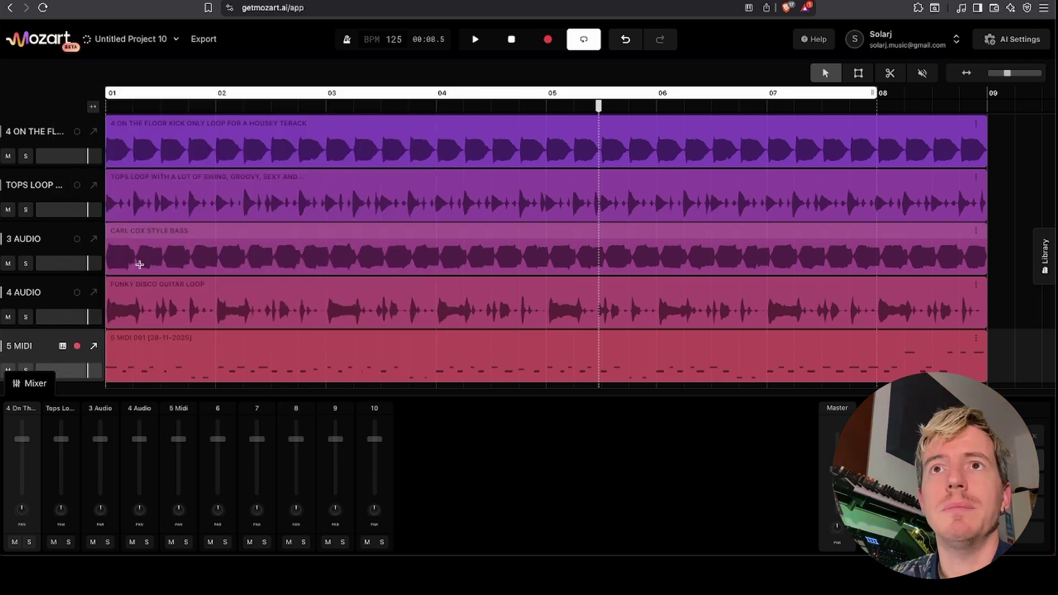
# Try a Delay with default settings on the guitar loop's channel, audition it in the mix, and remove it
pyautogui.click(46, 294)
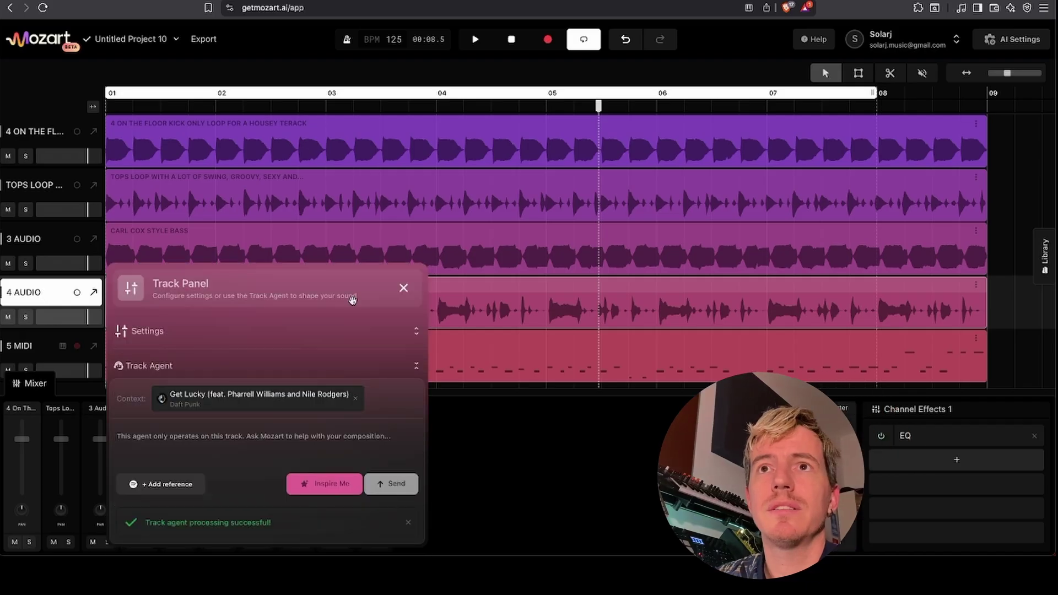
pyautogui.click(407, 287)
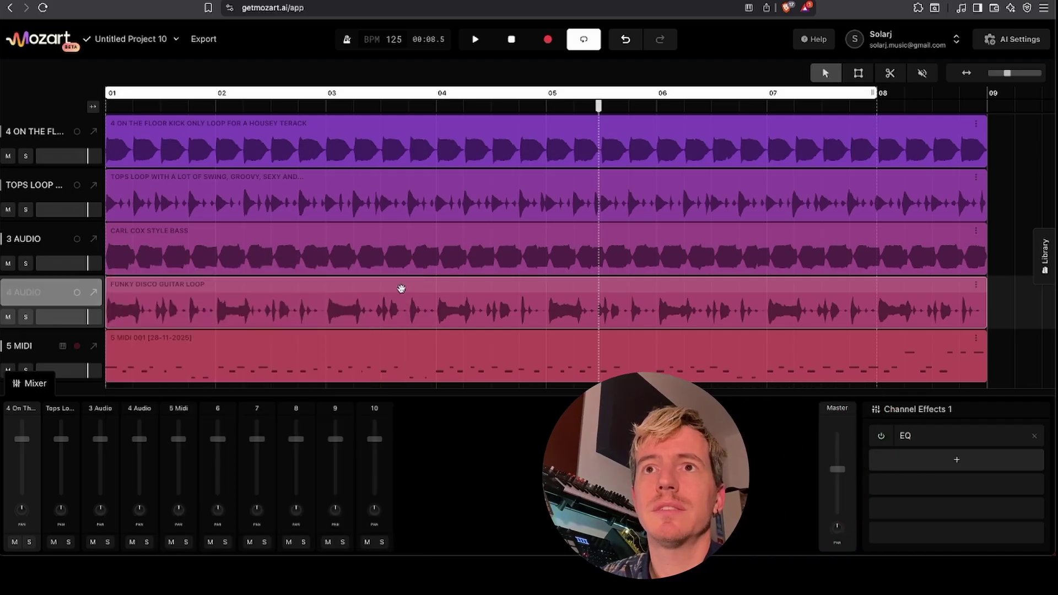
pyautogui.click(137, 414)
pyautogui.click(923, 434)
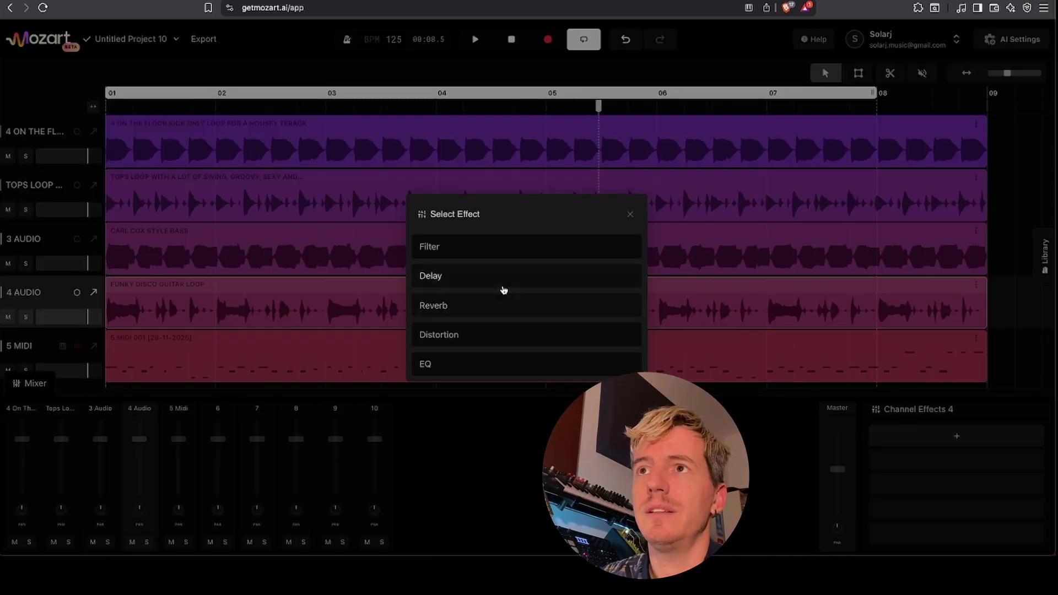
pyautogui.click(500, 280)
pyautogui.press('space')
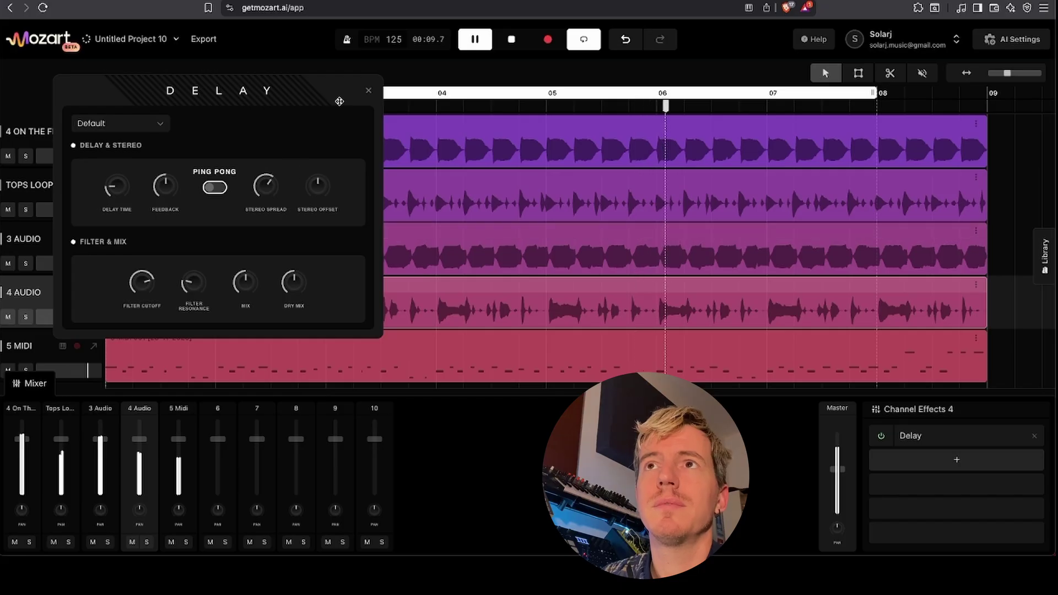
pyautogui.press('space')
pyautogui.click(369, 95)
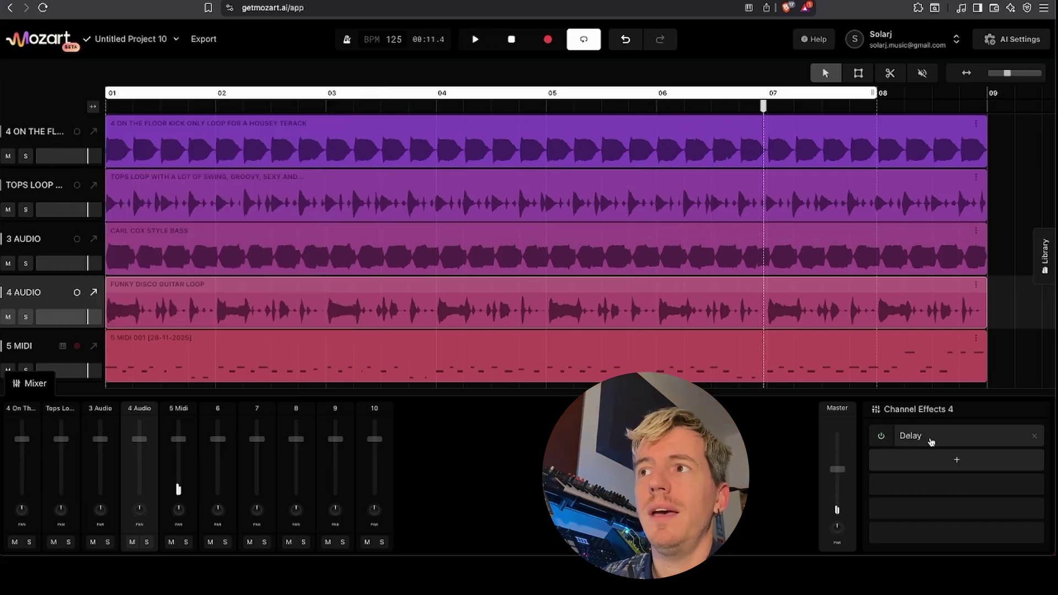
pyautogui.click(1033, 437)
# Look through the effects available for the guitar channel without adding one, and play the looped arrangement
pyautogui.click(968, 438)
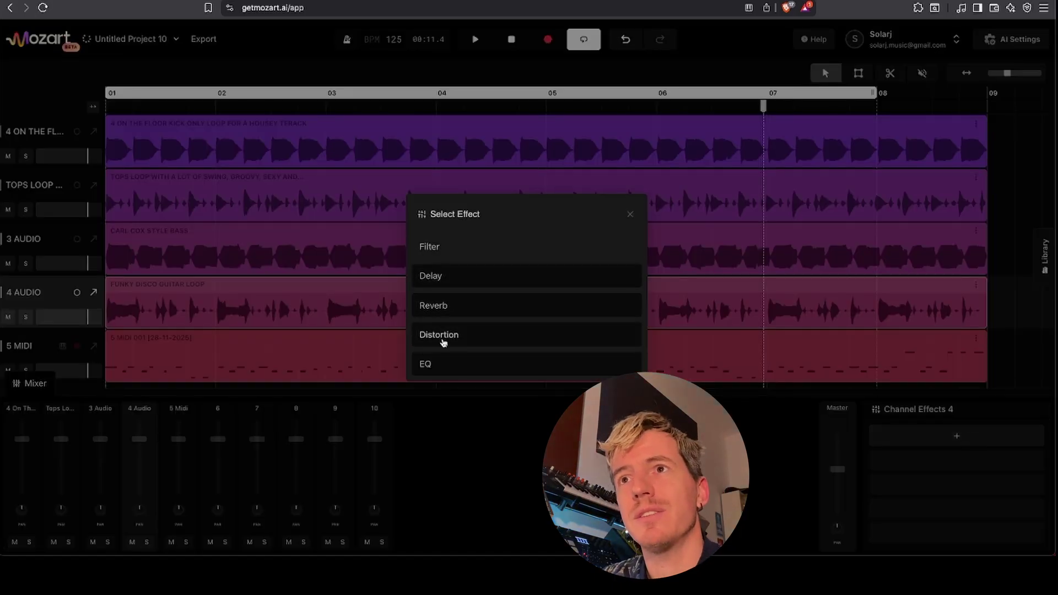
pyautogui.click(631, 216)
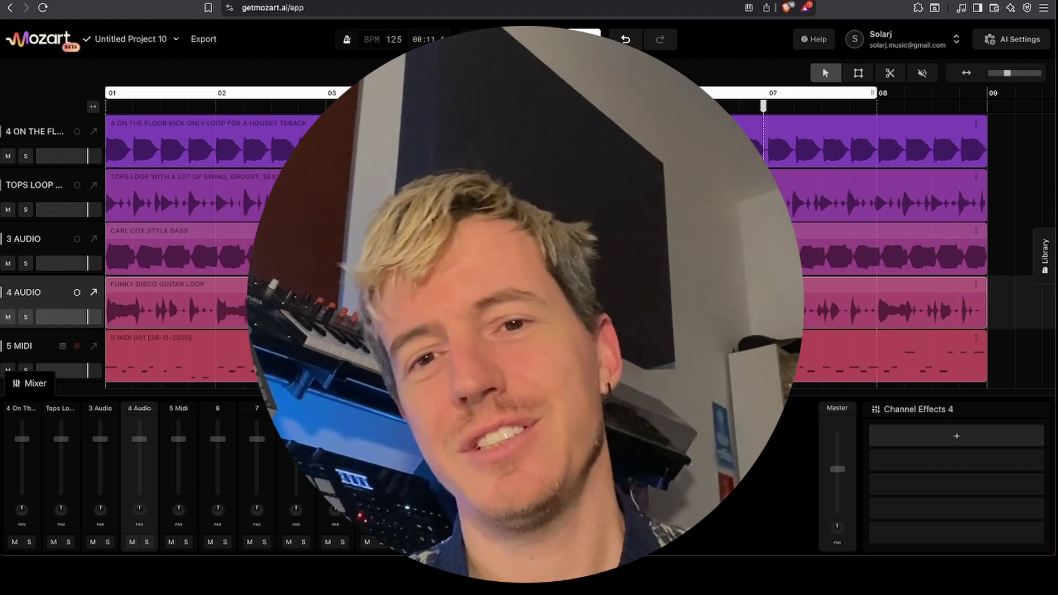
pyautogui.press('space')
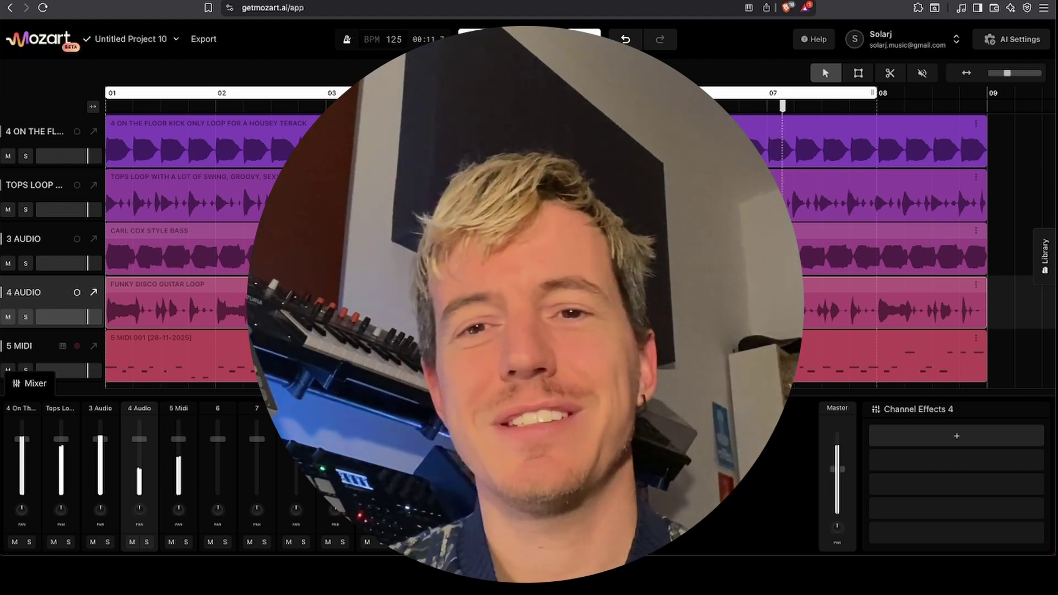